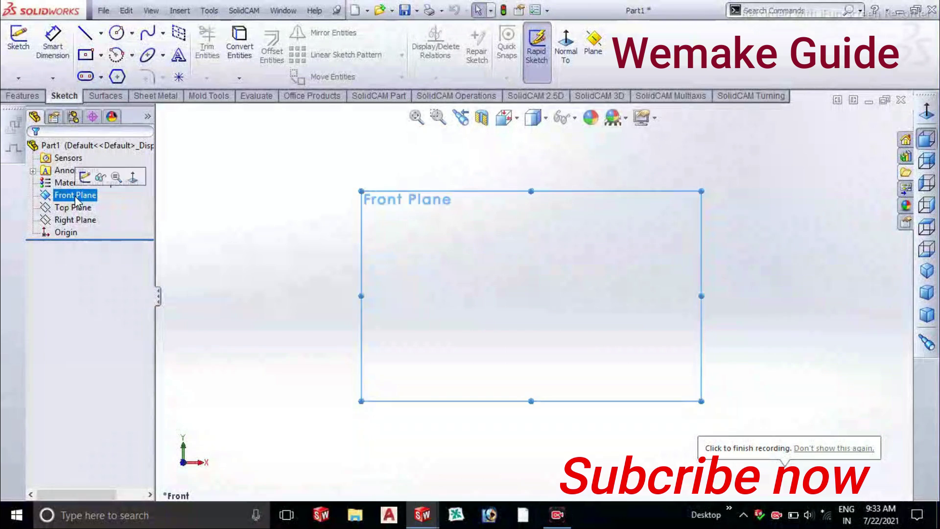
On the Front plane, draw the hat's base line, rise and top line starting from the origin.
left_click(133, 176)
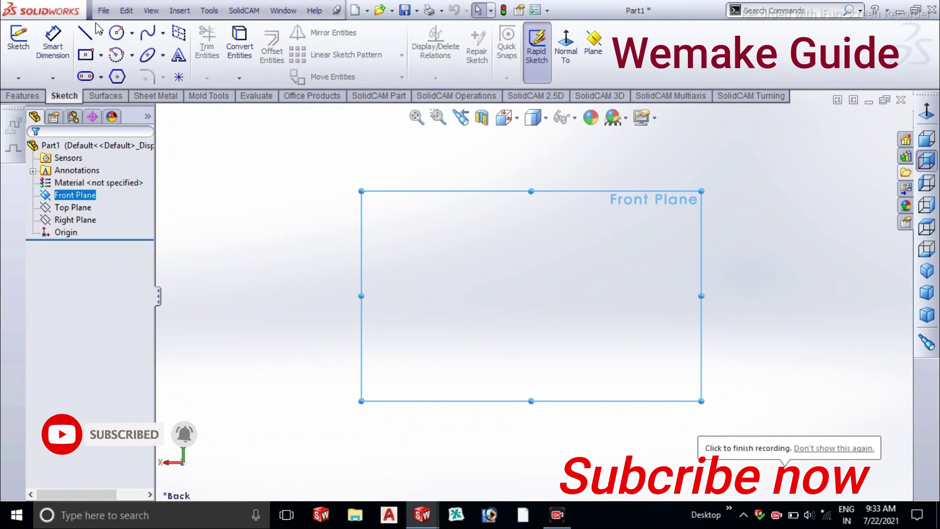
left_click(85, 34)
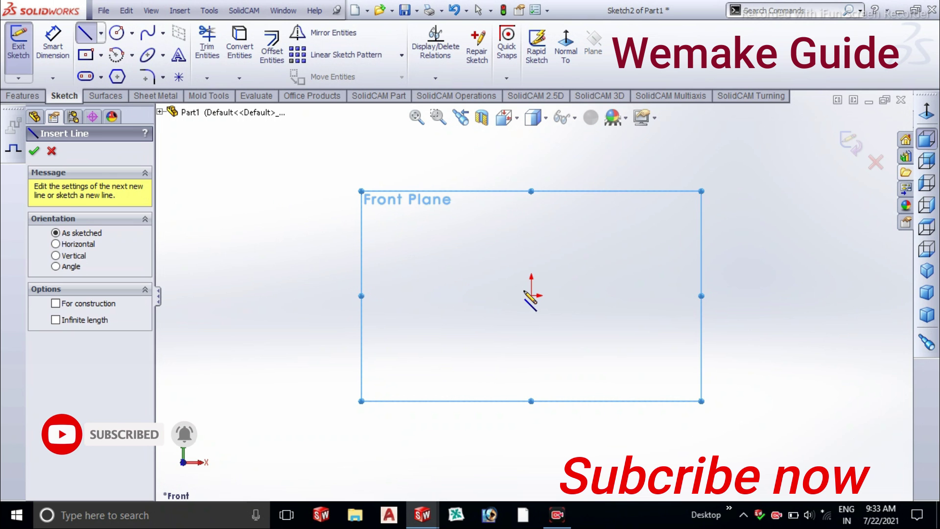
left_click(531, 295)
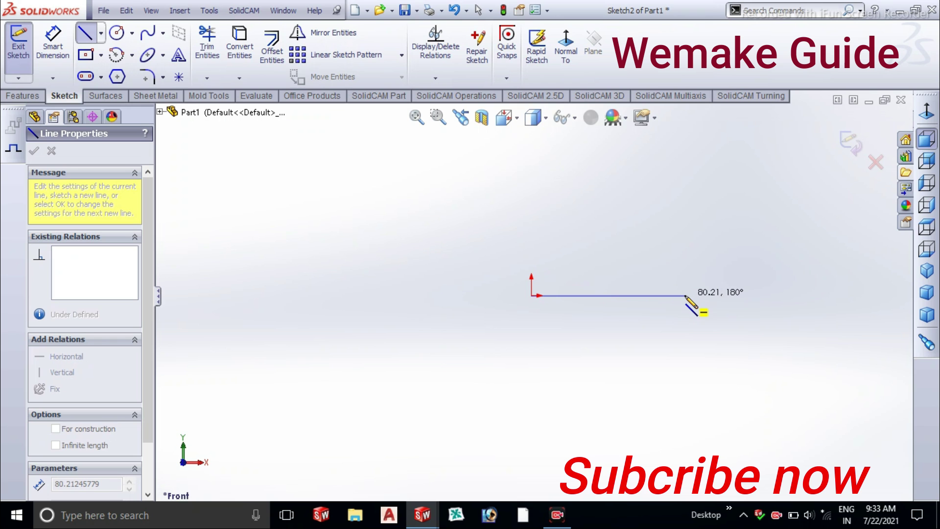
left_click(684, 295)
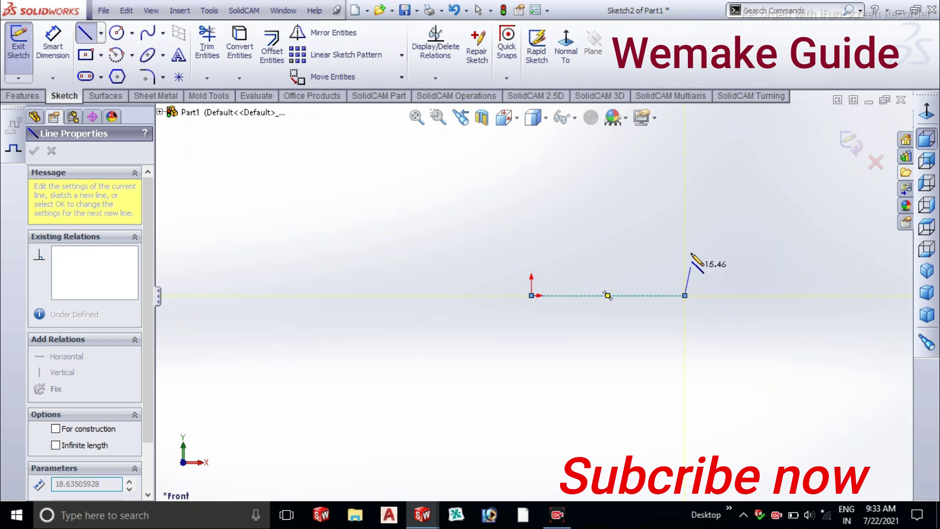
left_click(685, 187)
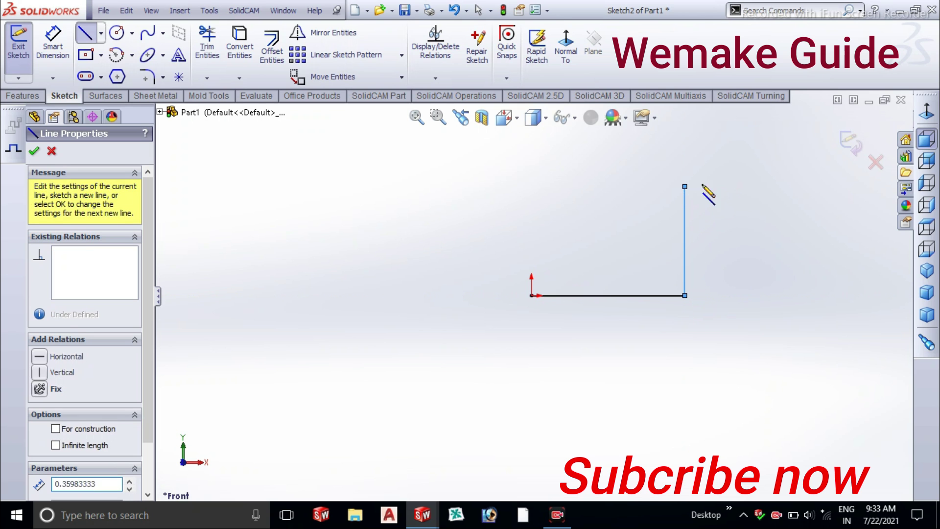
left_click(832, 186)
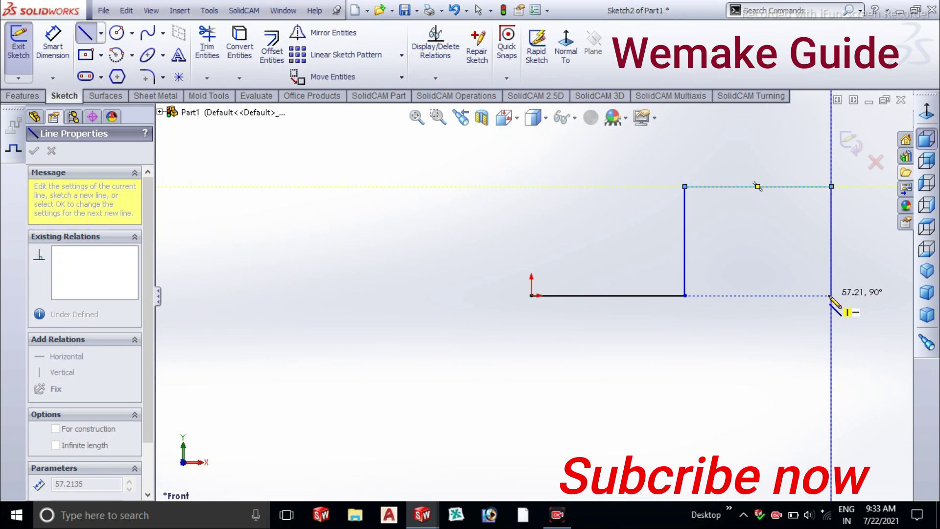
Finish the hat profile with the drop back down and the right flange line, then stop line drawing.
left_click(831, 295)
scroll(832, 299, "up", 2)
scroll(835, 299, "up", 1)
left_click(834, 295)
right_click(833, 295)
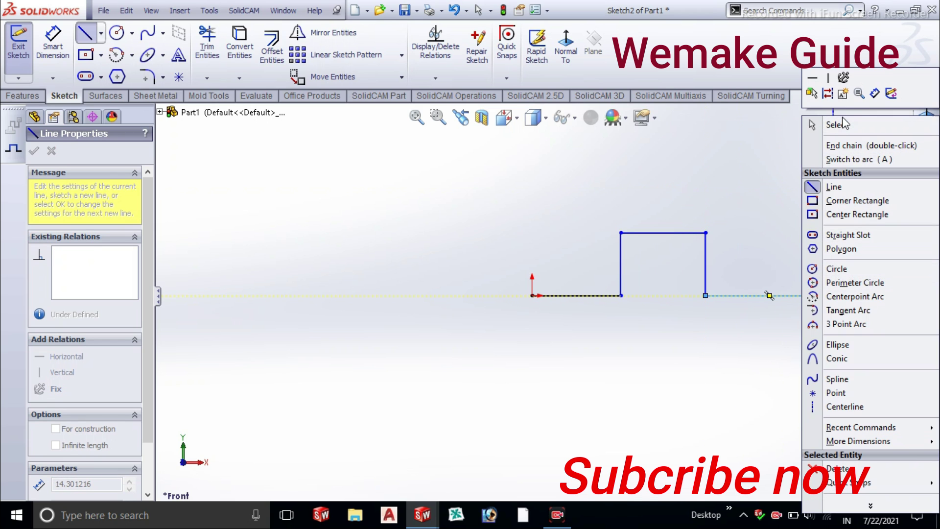
left_click(812, 124)
scroll(740, 264, "down", 1)
scroll(574, 269, "down", 1)
scroll(561, 267, "up", 1)
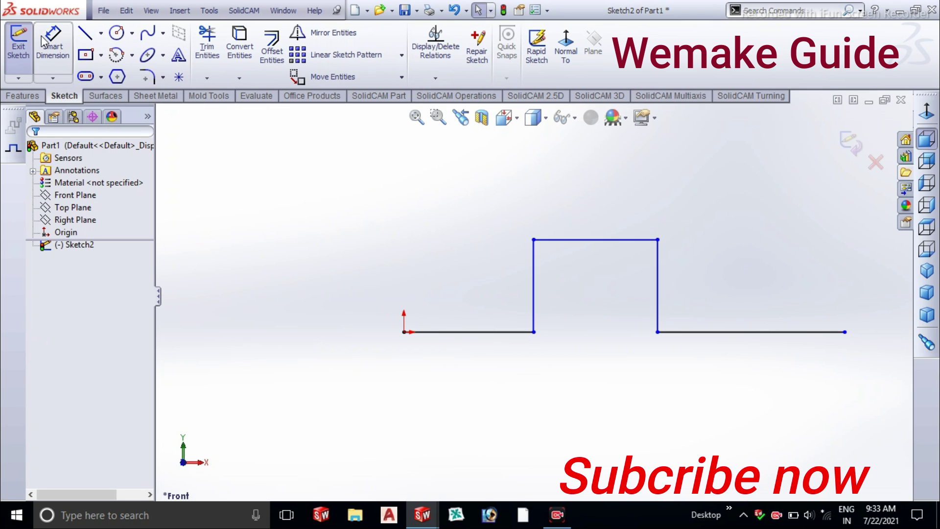
Dimension the left bottom flange line to 80.
left_click(51, 60)
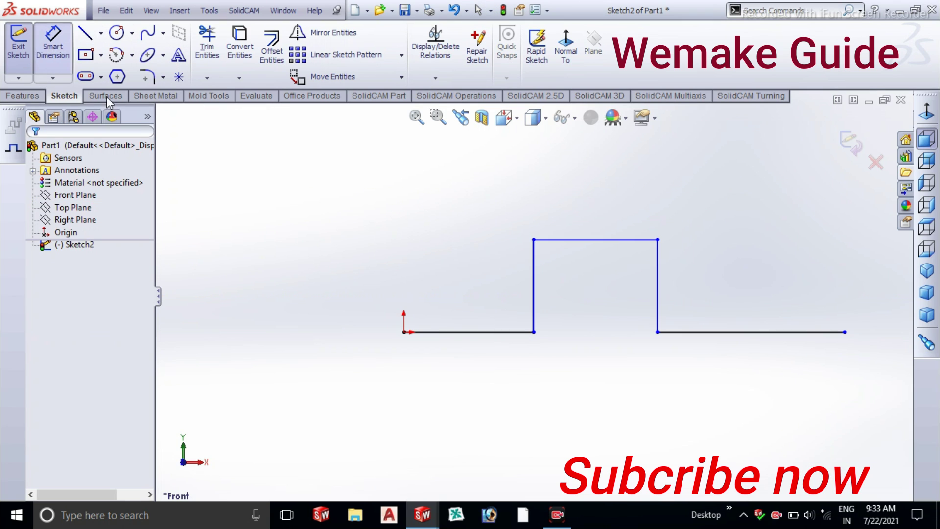
left_click(478, 334)
left_click(470, 366)
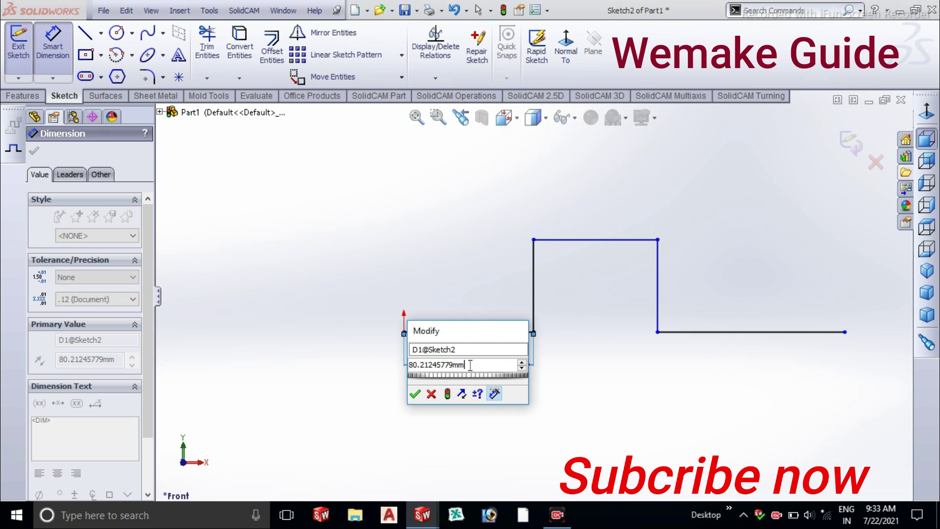
type("8")
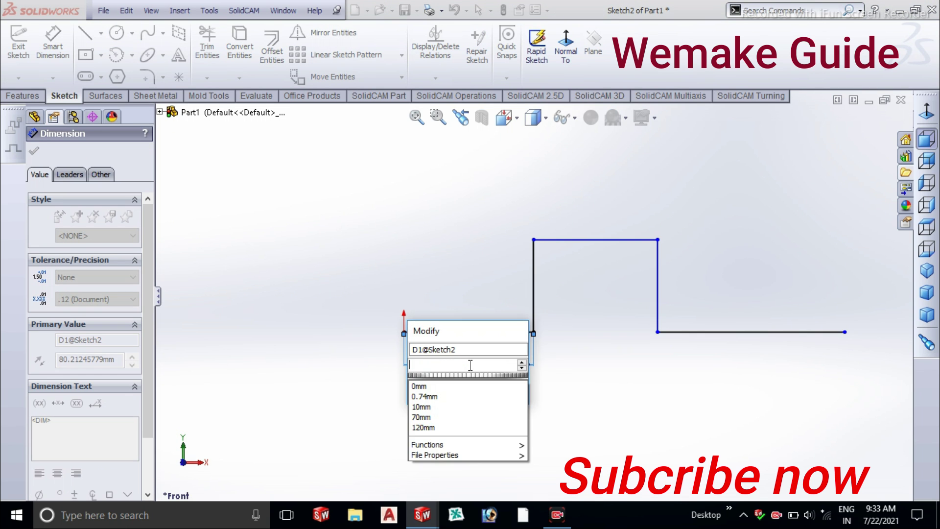
key("Return")
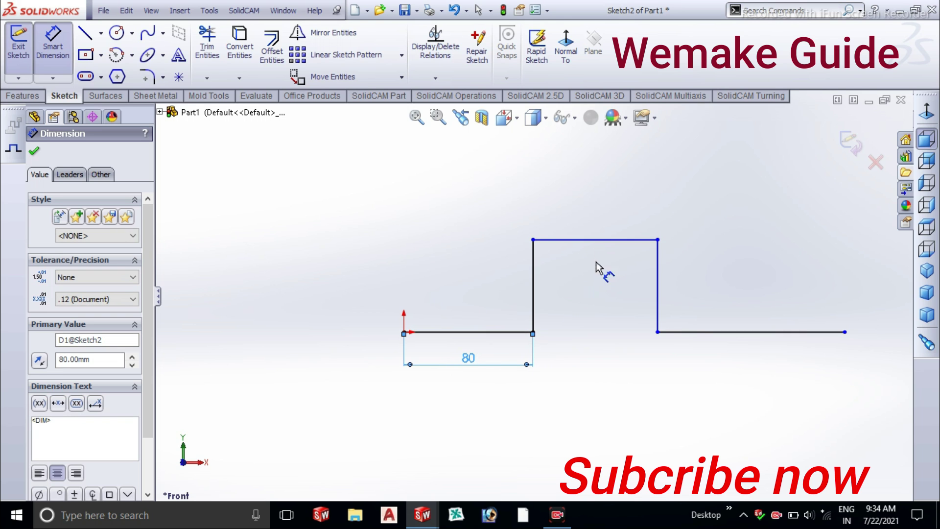
left_click(534, 285)
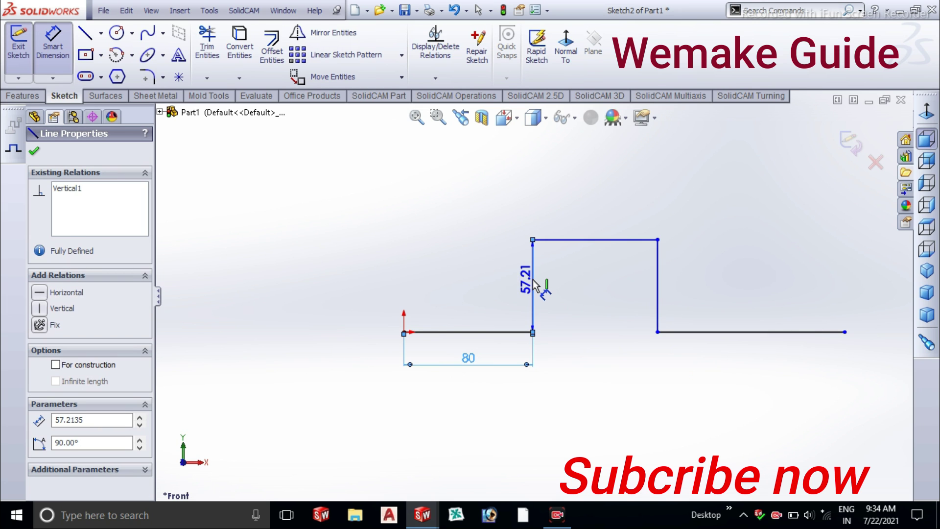
key("Escape")
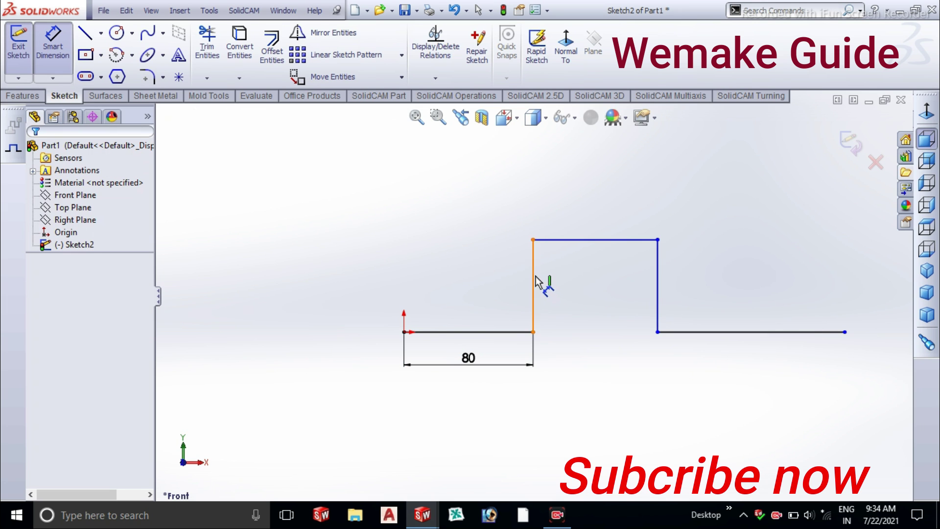
left_click(538, 283)
key("Escape")
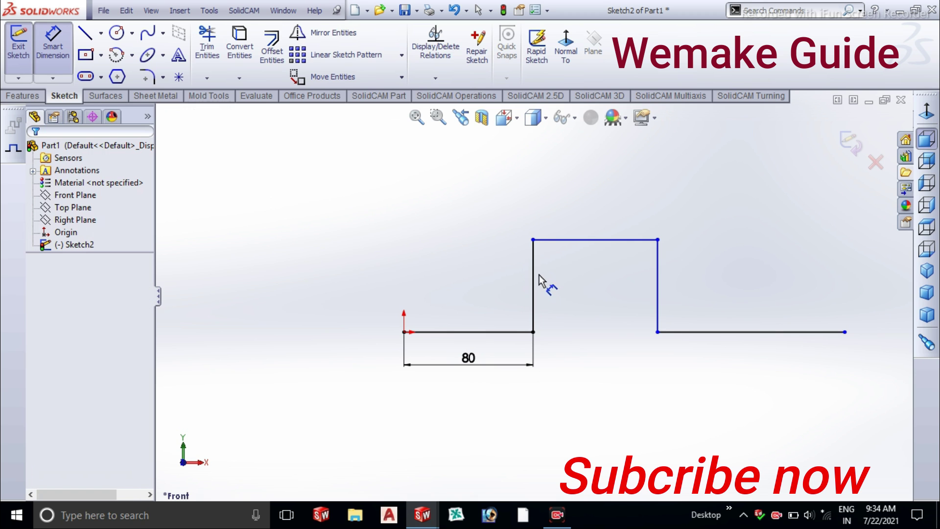
Dimension the right flange line to 80 and the left vertical rise to 60.
left_click(737, 334)
left_click(746, 374)
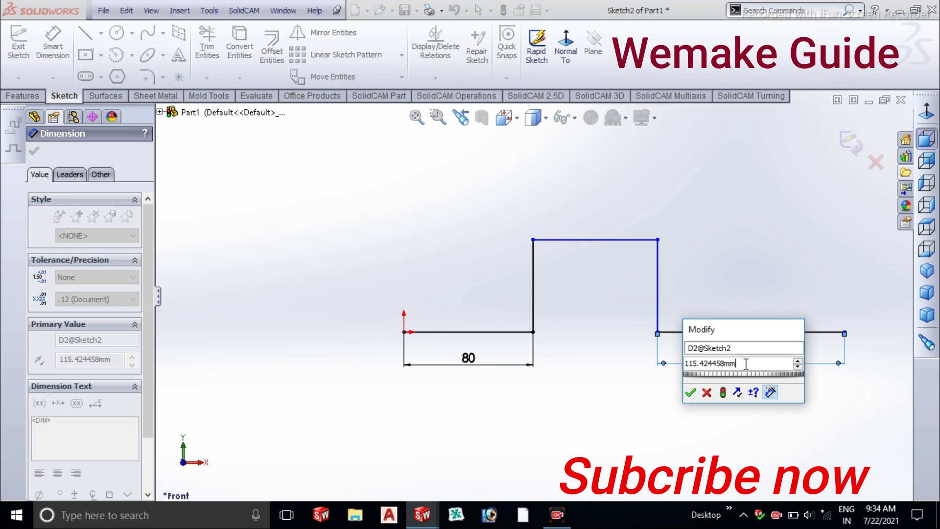
key("BackSpace")
key("BackSpace")
key("BackSpace")
key("BackSpace")
key("BackSpace")
key("BackSpace")
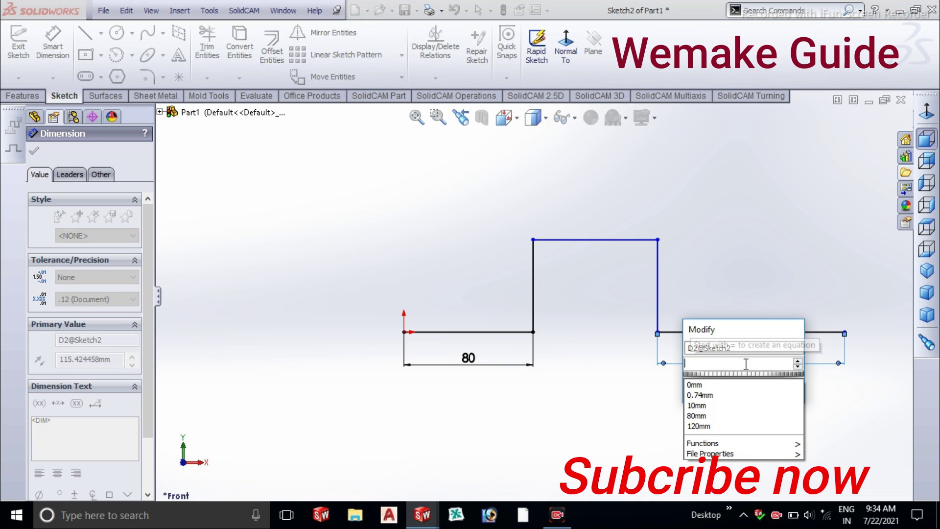
type("80")
key("Return")
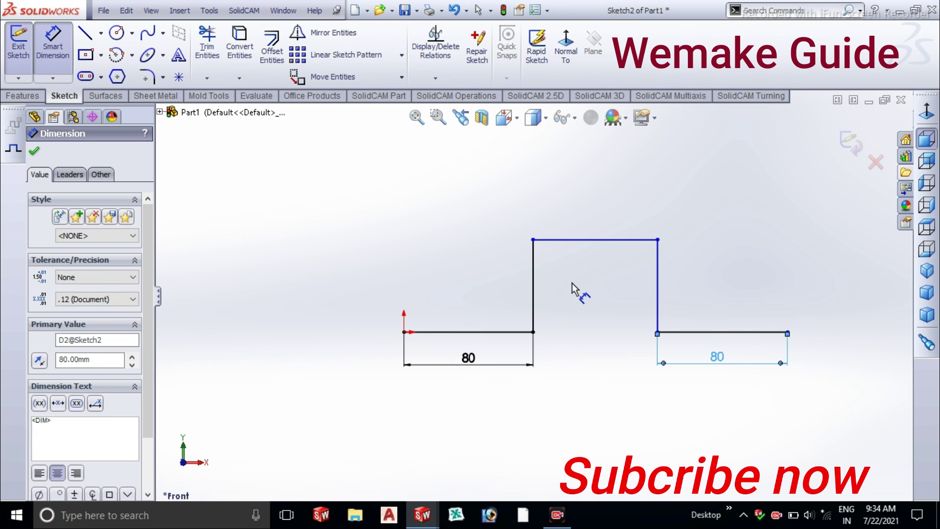
left_click(534, 294)
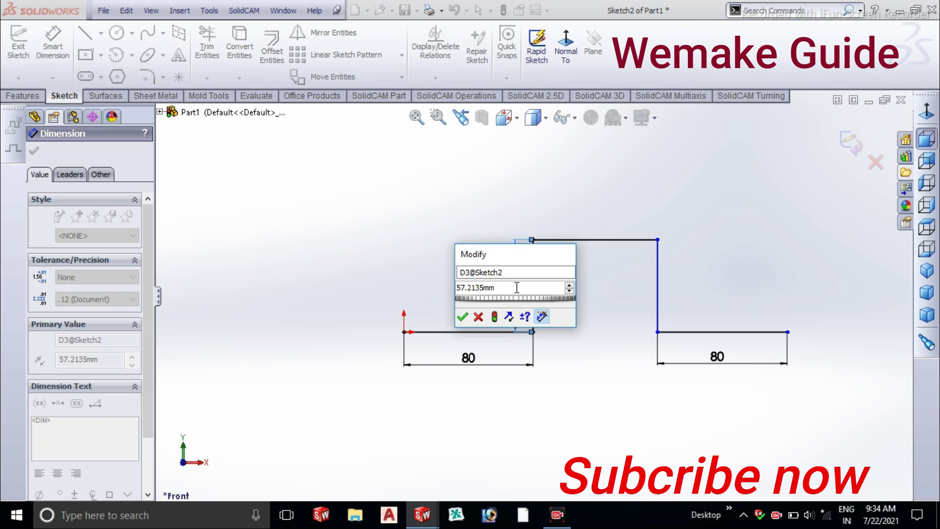
key("BackSpace")
type("60")
key("Return")
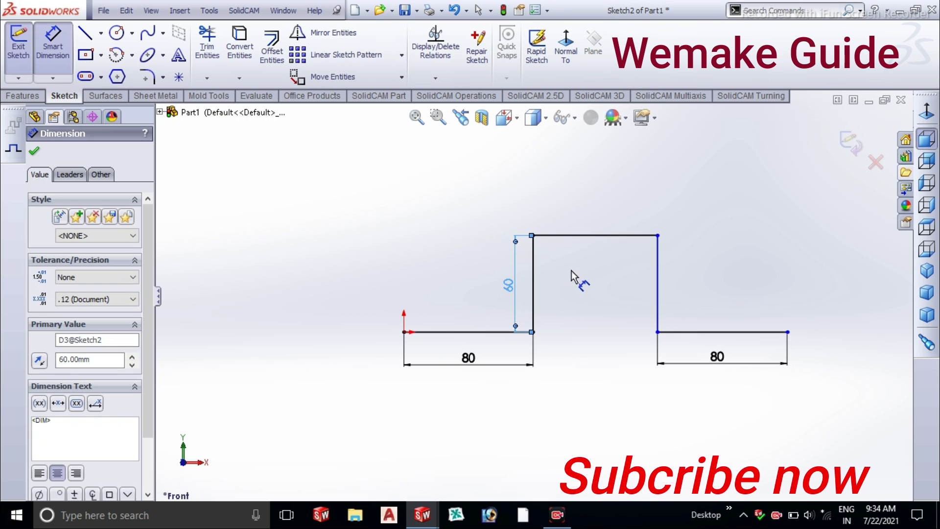
Dimension the top horizontal line to 100.
left_click(618, 236)
left_click(622, 216)
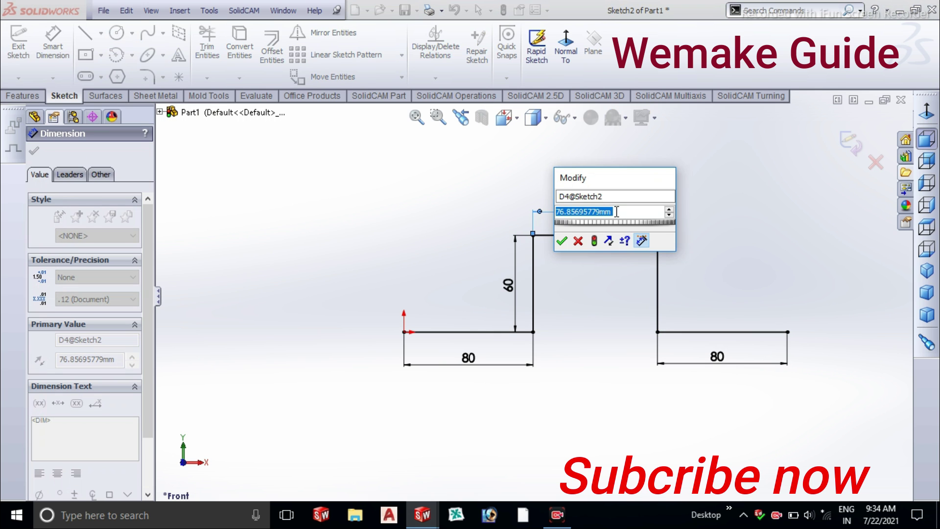
key("BackSpace")
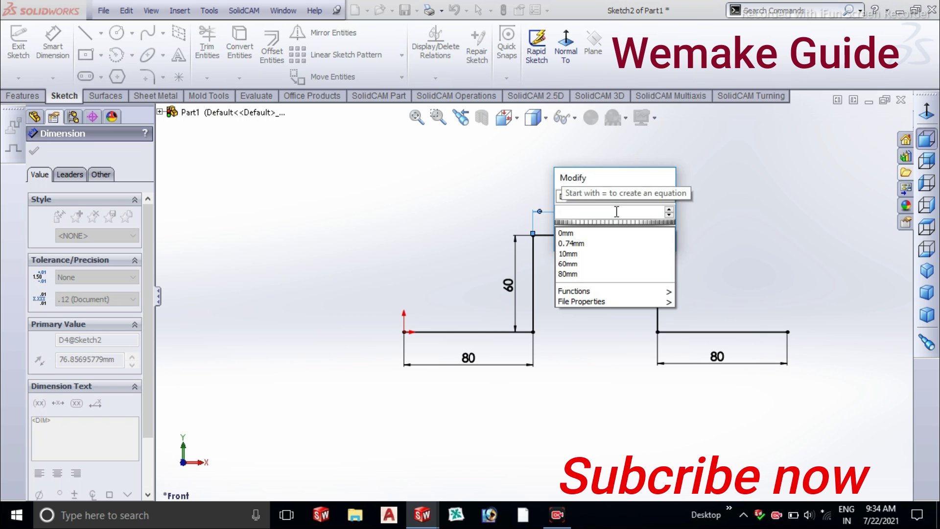
type("100")
key("Return")
left_click(639, 308)
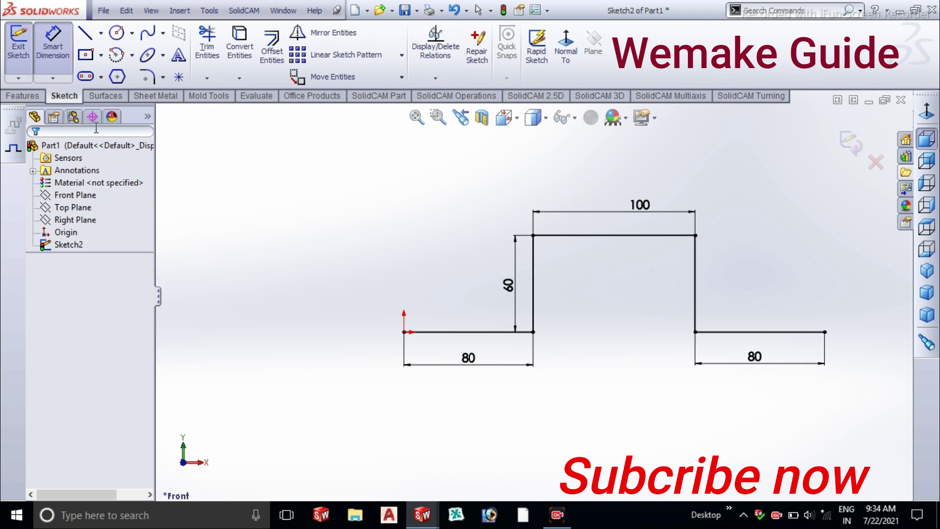
left_click(23, 96)
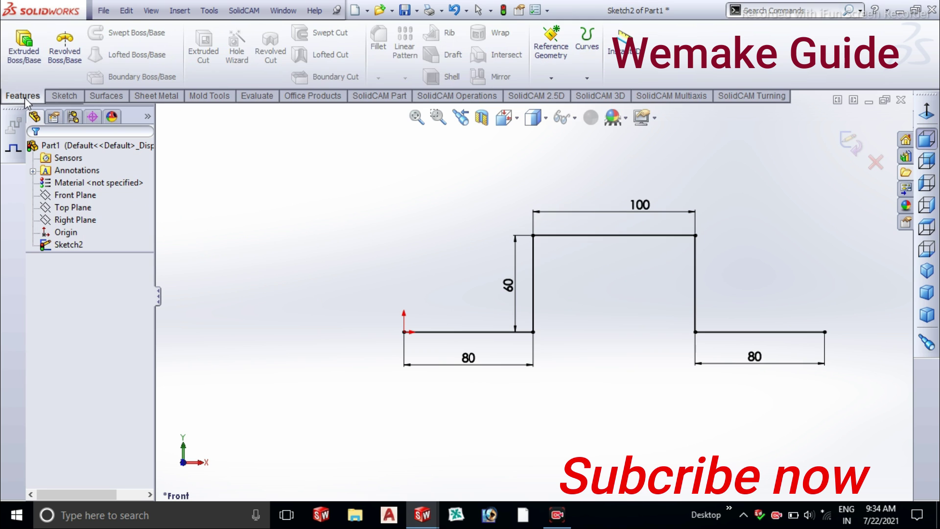
left_click(23, 54)
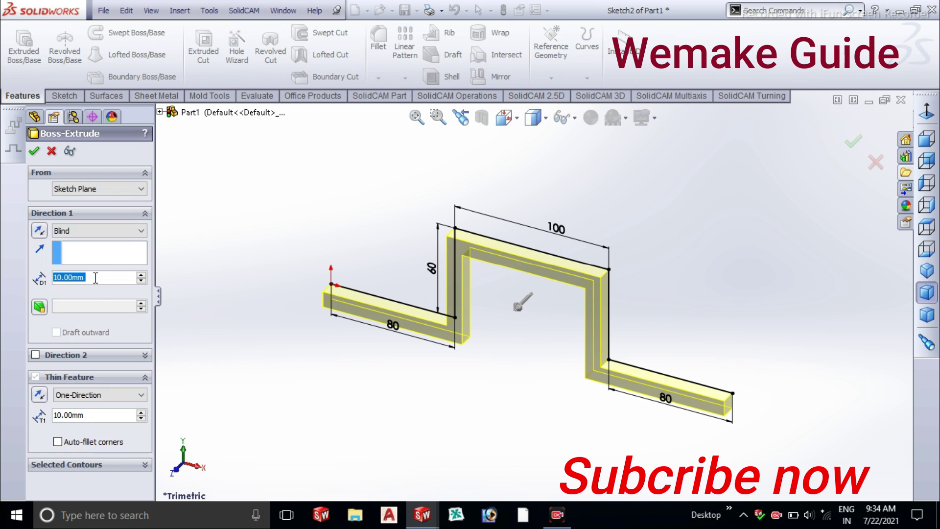
double_click(117, 277)
key("BackSpace")
type("100")
key("Return")
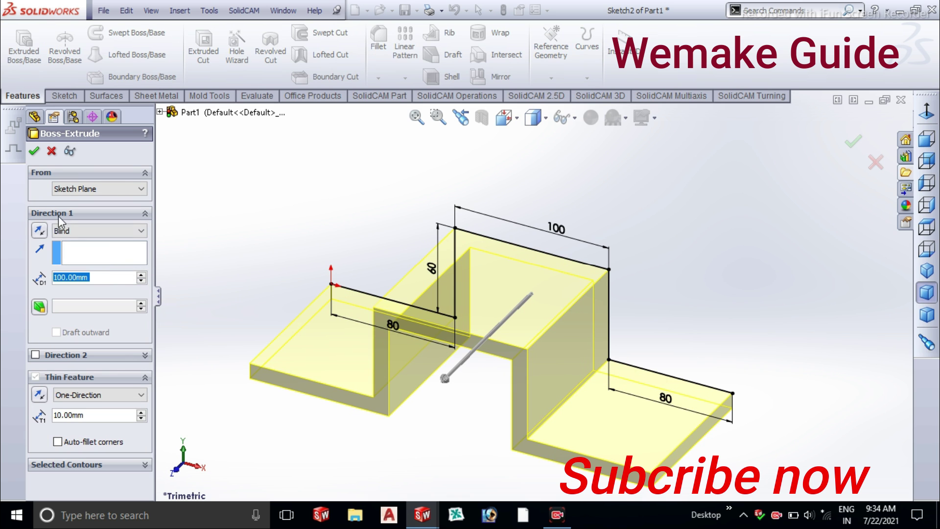
left_click(36, 152)
mouse_move(321, 329)
middle_mouse_down()
mouse_move(451, 392)
mouse_move(454, 305)
mouse_move(439, 392)
mouse_move(426, 378)
middle_mouse_up()
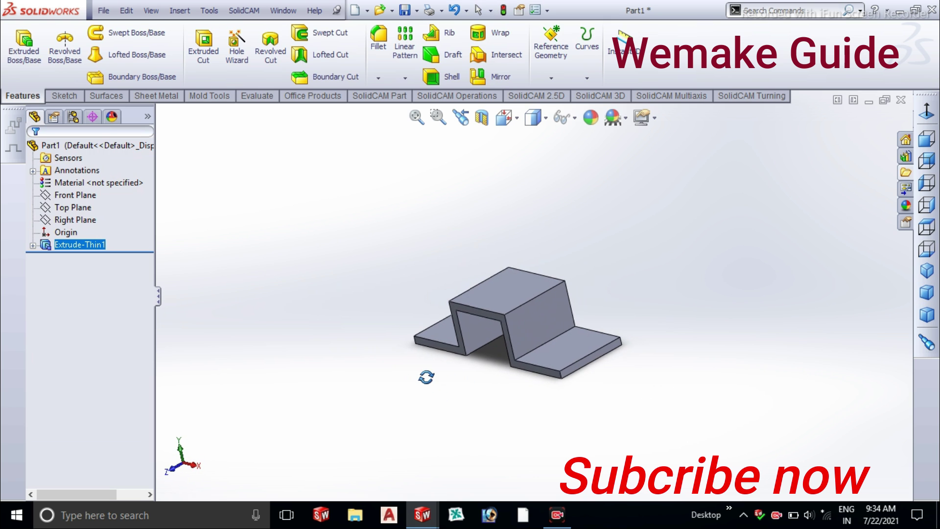
Select the front and back end corner edges of the right flange for a new fillet.
left_click(378, 77)
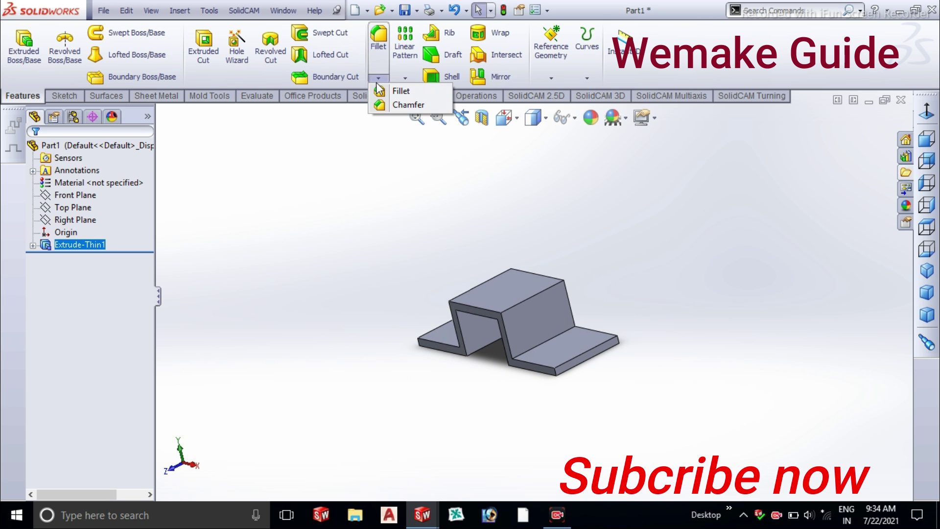
left_click(400, 92)
scroll(568, 389, "down", 3)
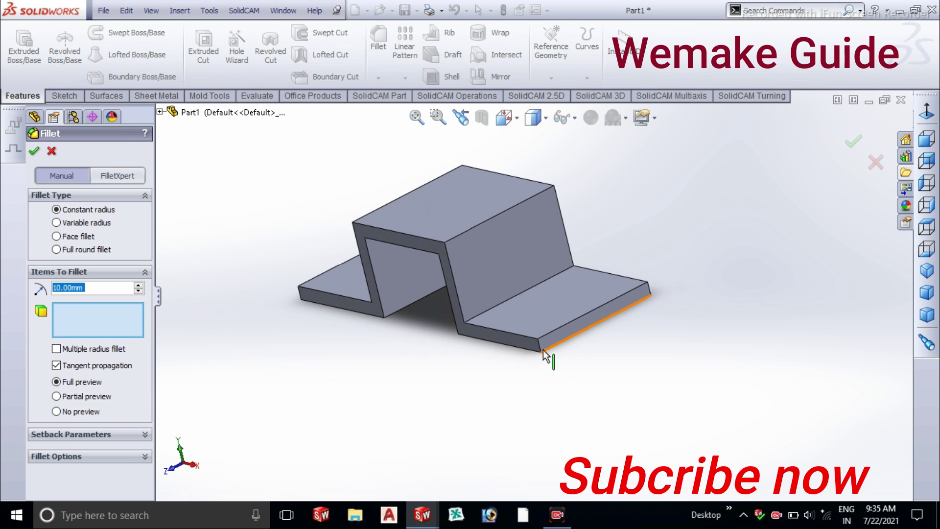
left_click(543, 349)
scroll(674, 304, "down", 3)
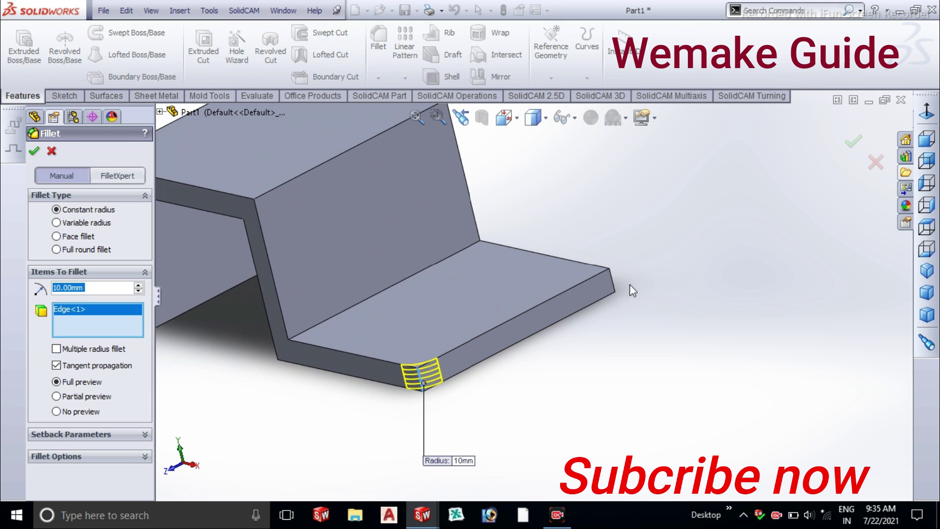
left_click(617, 281)
scroll(586, 309, "up", 3)
scroll(464, 318, "up", 2)
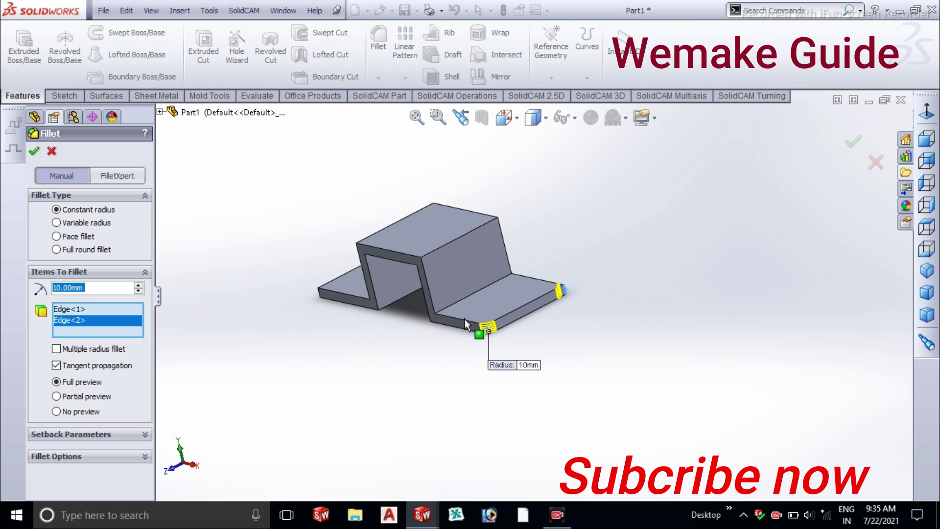
scroll(402, 317, "down", 2)
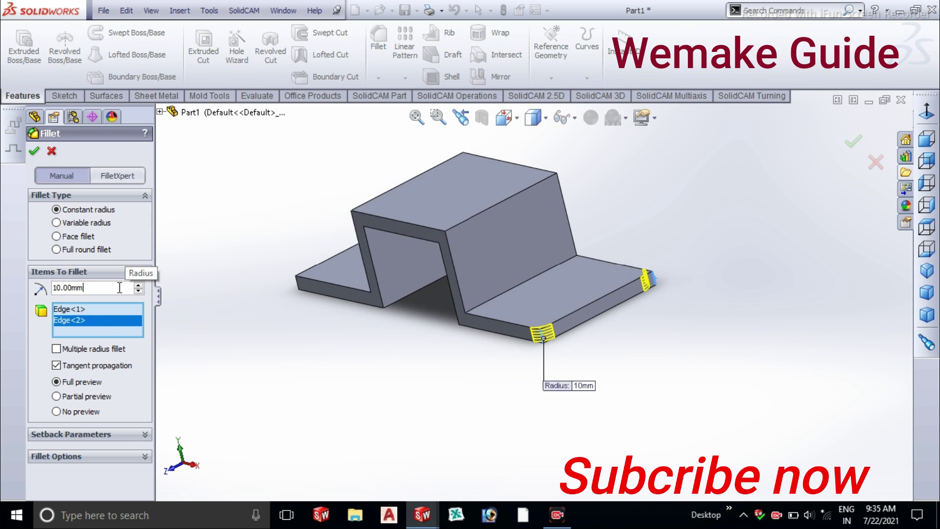
Try fillet radii of 80 mm and then 50 mm.
key("BackSpace")
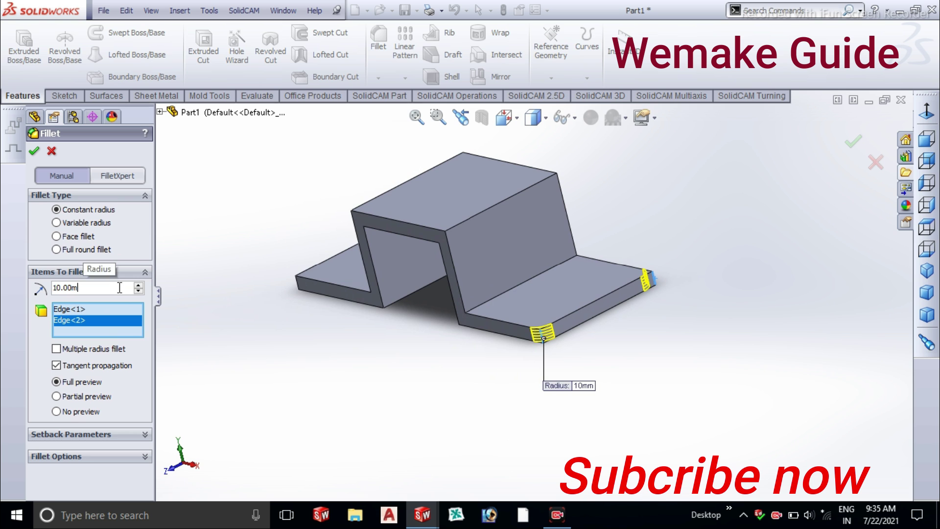
key("BackSpace")
key("BackSpace")
key("BackSpace")
key("BackSpace")
key("BackSpace")
key("BackSpace")
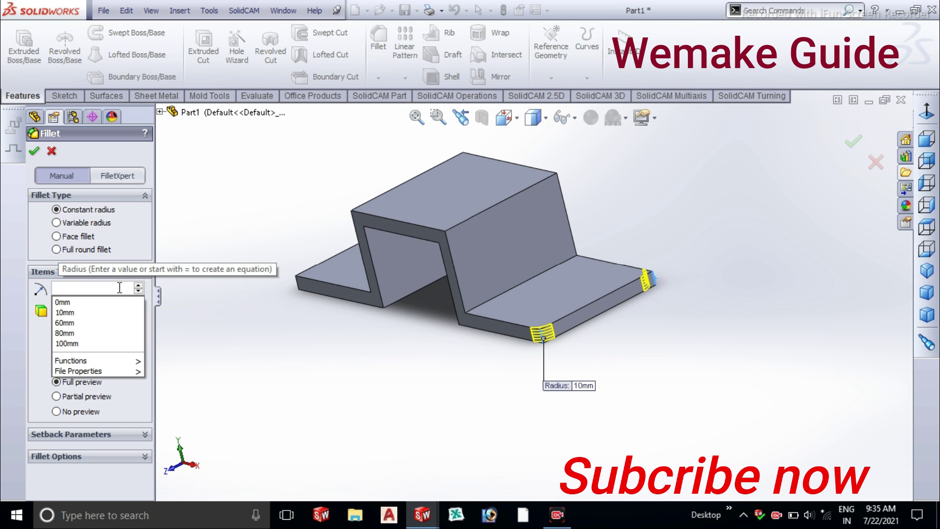
type("80")
key("Return")
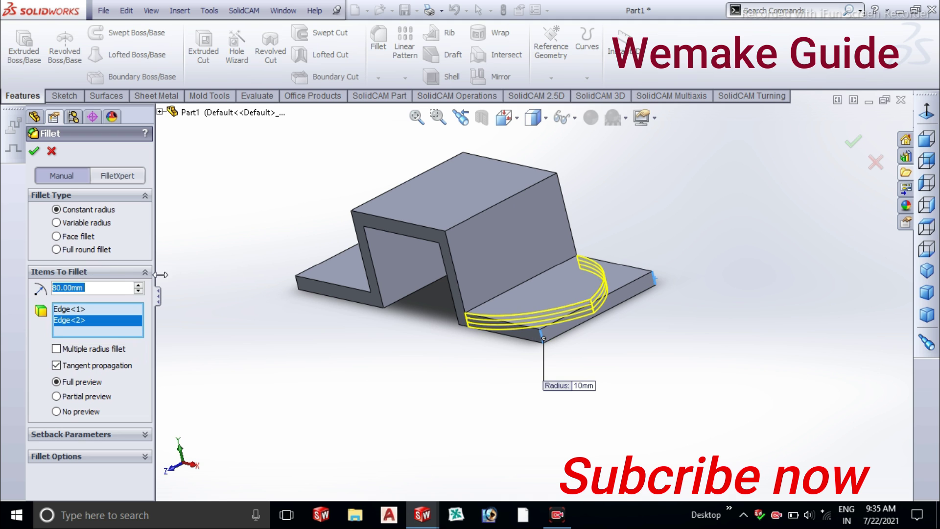
left_click(127, 287)
key("BackSpace")
key("BackSpace")
key("BackSpace")
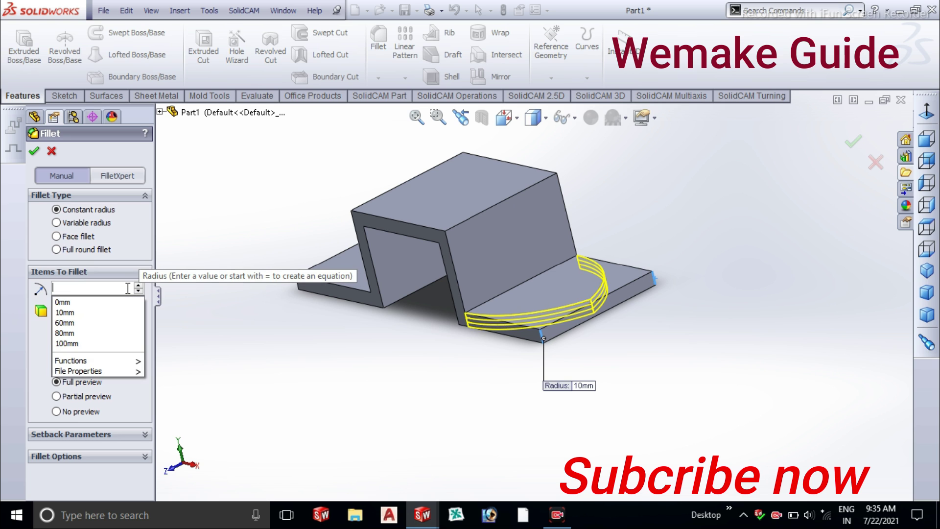
type("50")
key("Return")
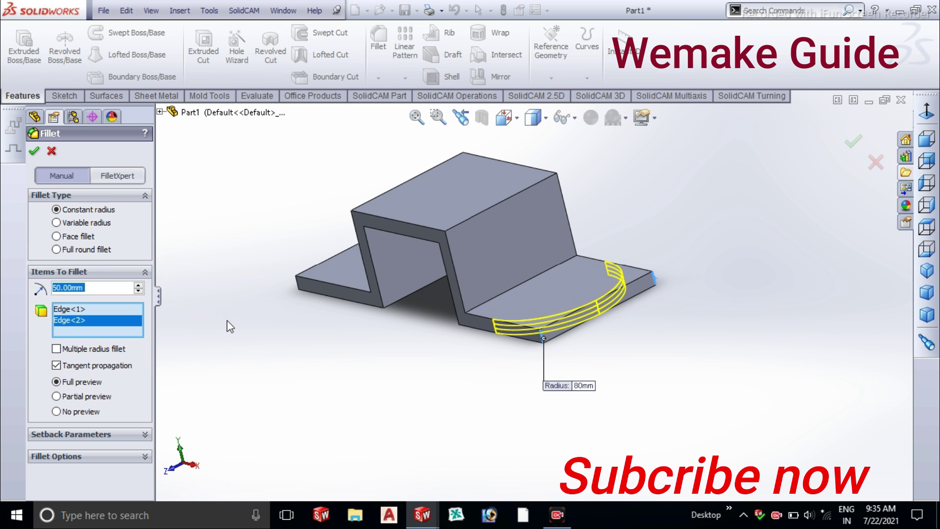
Adjust the fillet radius through 30 and 40 mm, settling on 45 mm.
mouse_move(525, 377)
middle_mouse_down()
mouse_move(558, 396)
mouse_move(566, 434)
mouse_move(562, 445)
mouse_move(556, 437)
middle_mouse_up()
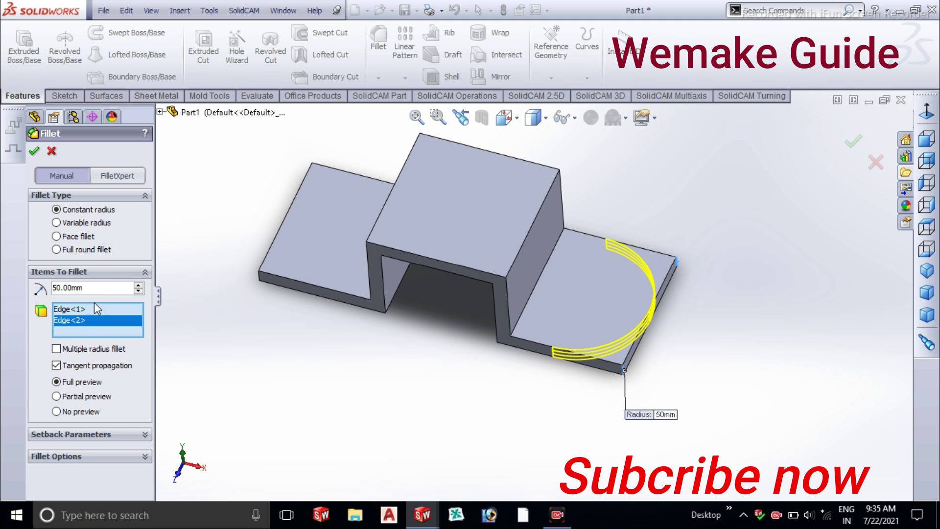
left_click(93, 289)
key("BackSpace")
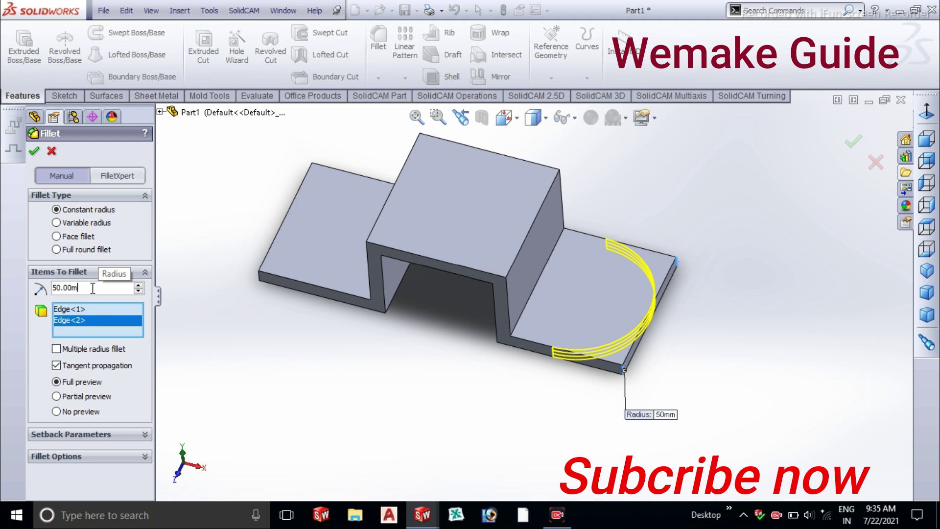
key("BackSpace")
key("BackSpace")
key("BackSpace")
type("30")
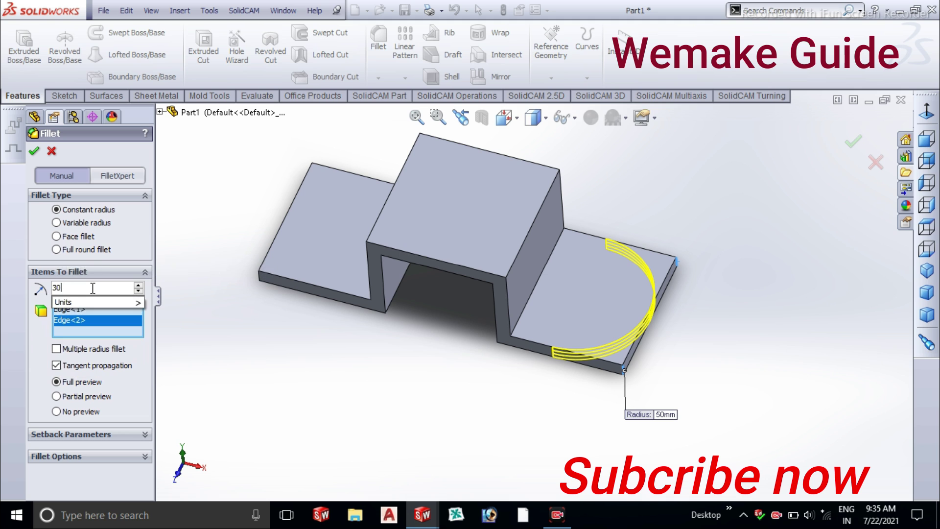
key("Return")
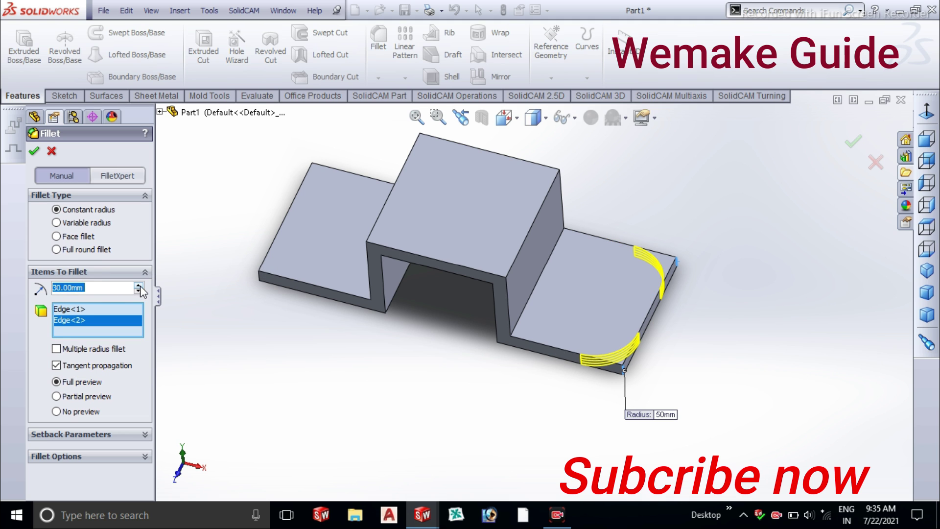
left_click(140, 287)
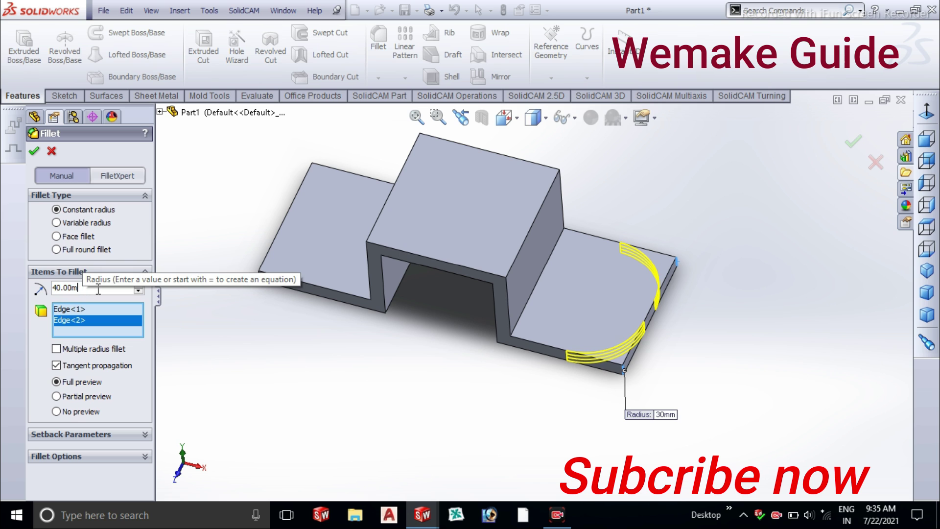
key("BackSpace")
key("BackSpace")
key("BackSpace")
type("5")
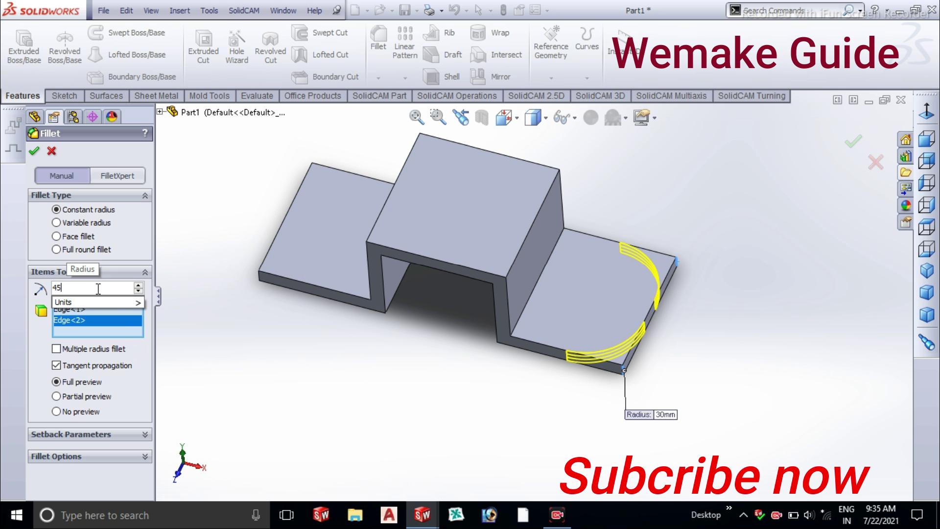
key("Return")
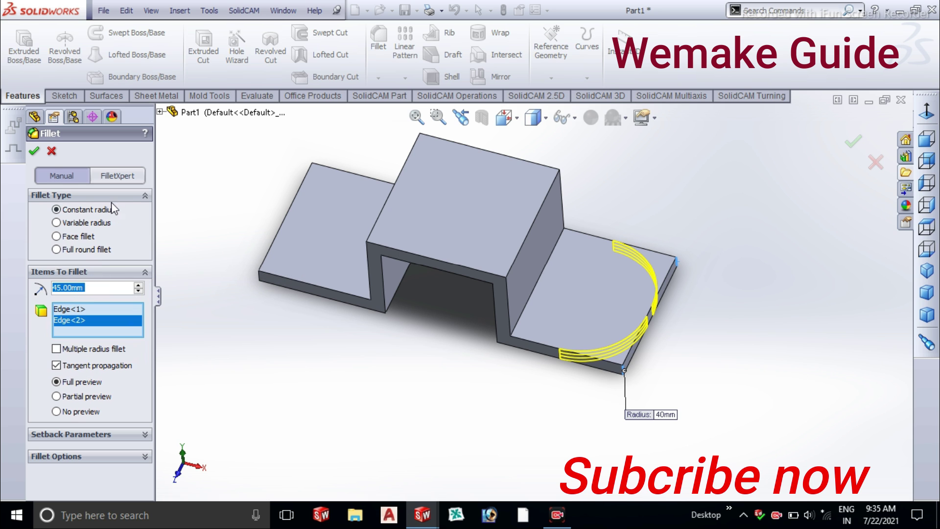
Apply the 45 mm fillet on the right flange ends as Fillet1.
left_click(36, 152)
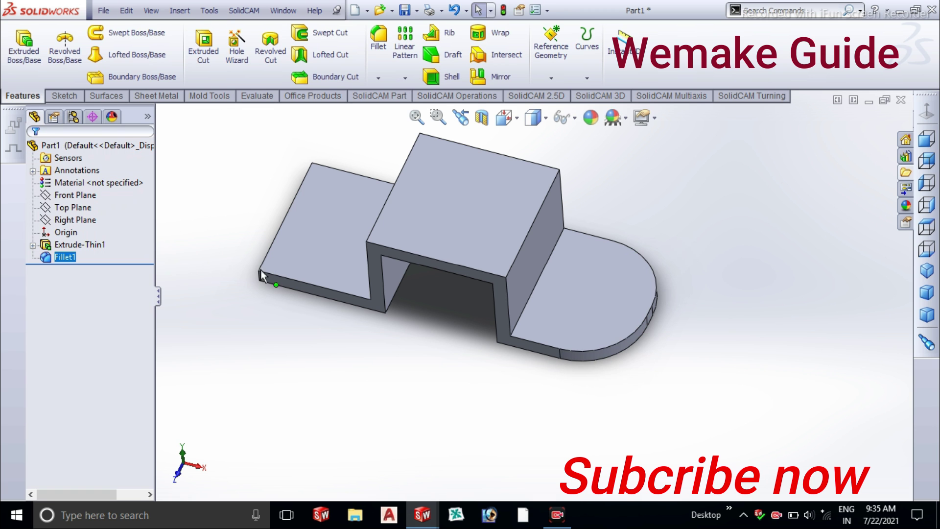
mouse_move(377, 283)
middle_mouse_down()
mouse_move(401, 180)
mouse_move(358, 292)
middle_mouse_up()
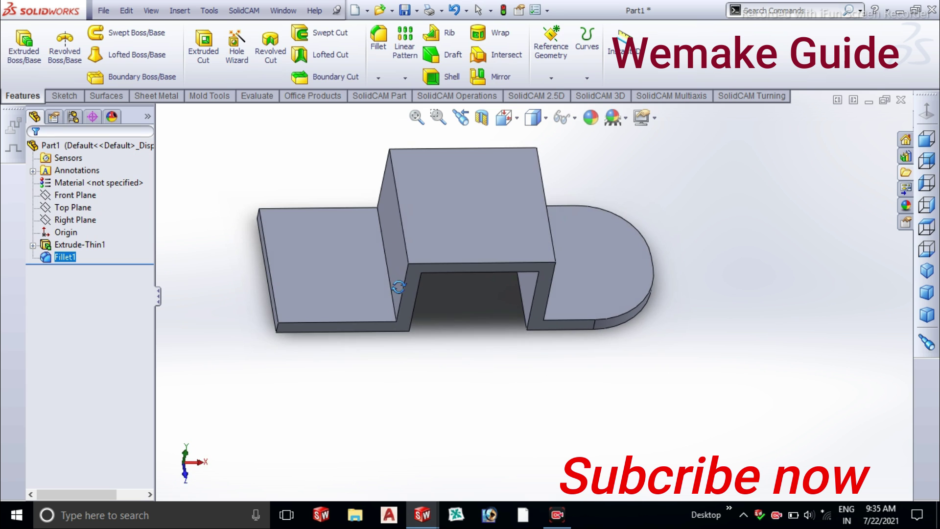
scroll(331, 294, "down", 3)
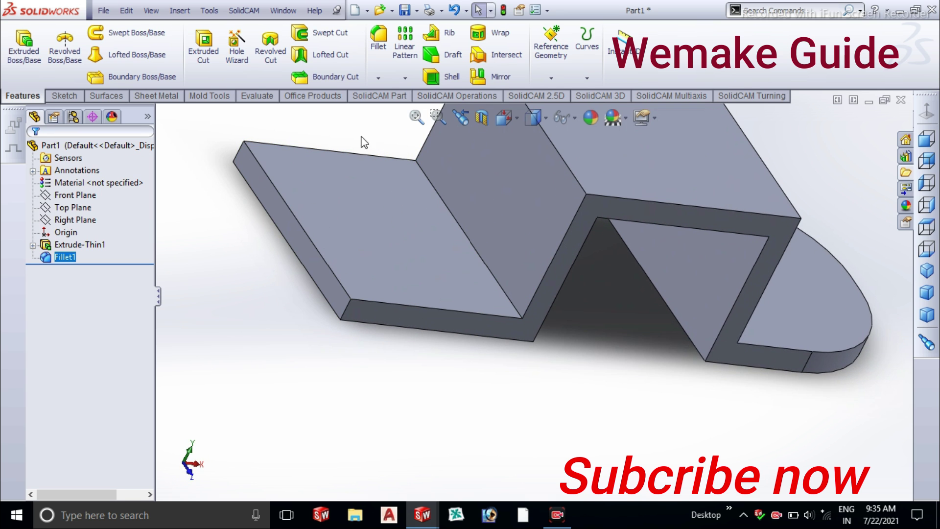
Fillet the left flange's two end corner edges at 45 mm as Fillet2.
left_click(377, 78)
left_click(392, 91)
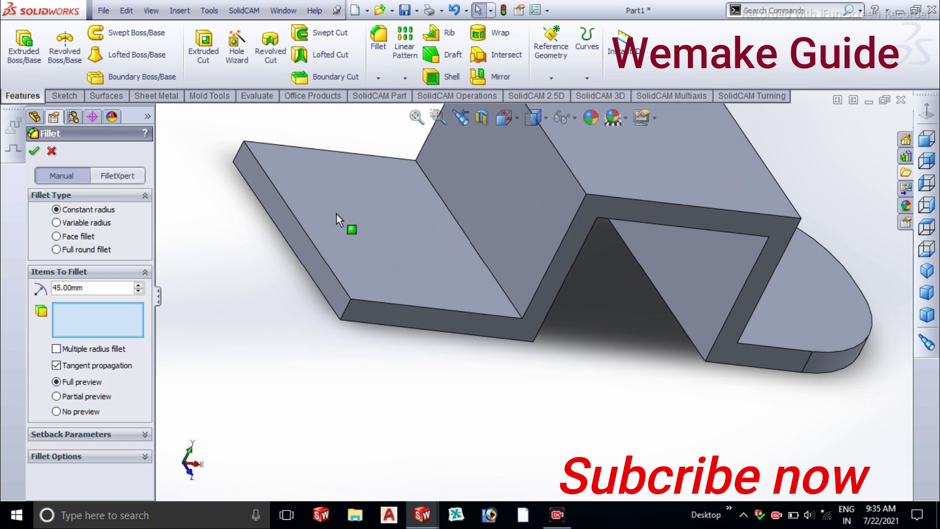
left_click(348, 309)
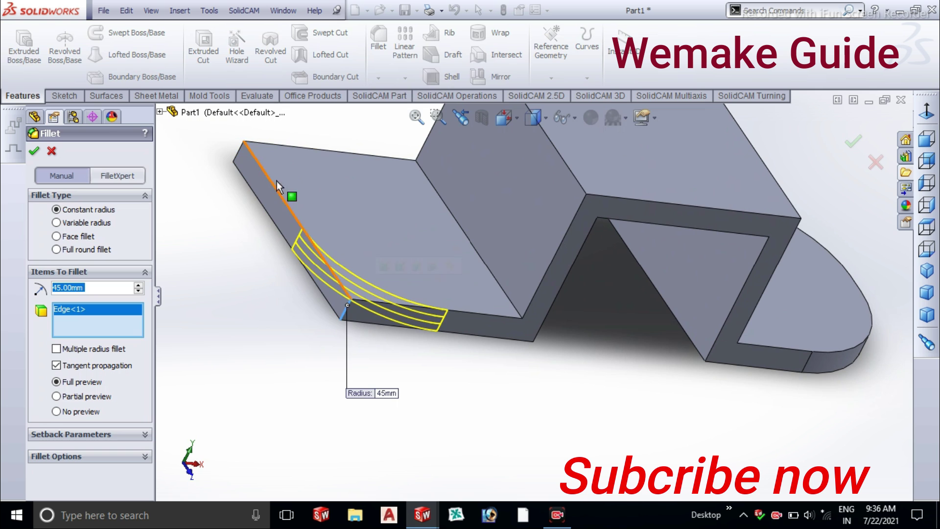
left_click(240, 147)
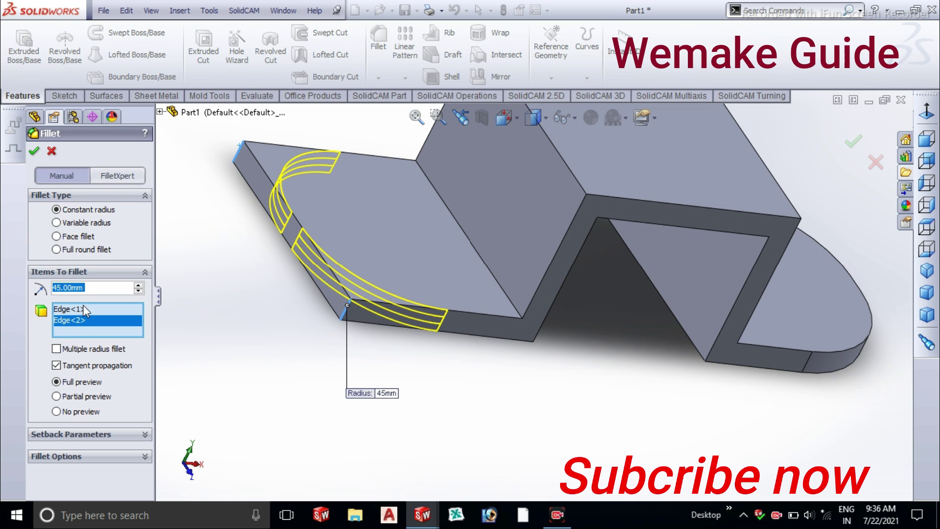
left_click(34, 153)
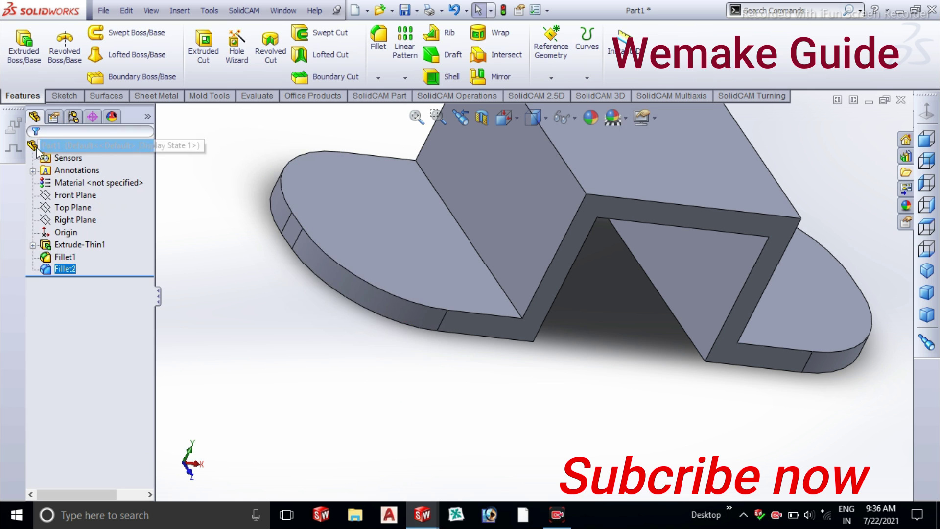
Orbit to show the hat profile and pick the first inner top edge for a new fillet.
mouse_move(228, 228)
middle_mouse_down()
mouse_move(204, 229)
mouse_move(336, 242)
middle_mouse_up()
scroll(440, 264, "up", 2)
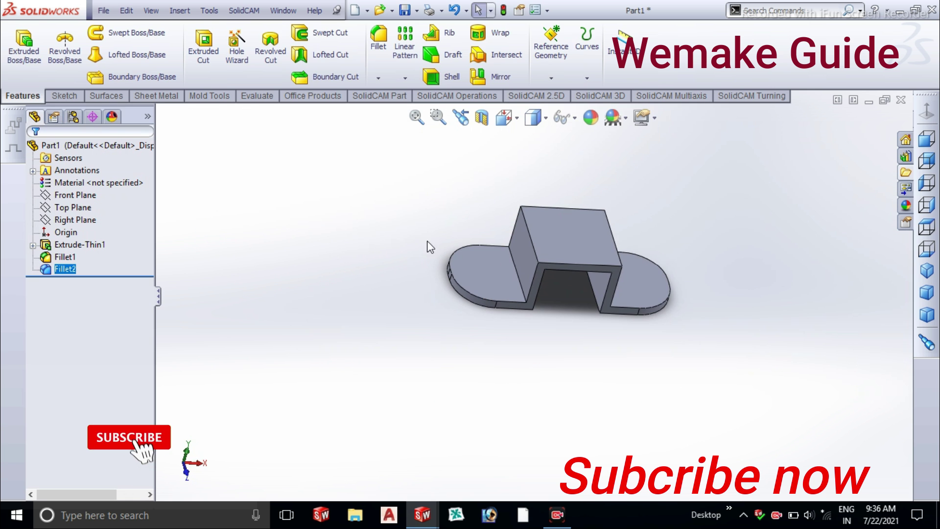
scroll(587, 282, "down", 2)
scroll(586, 282, "down", 2)
middle_click_drag(587, 282, 592, 191)
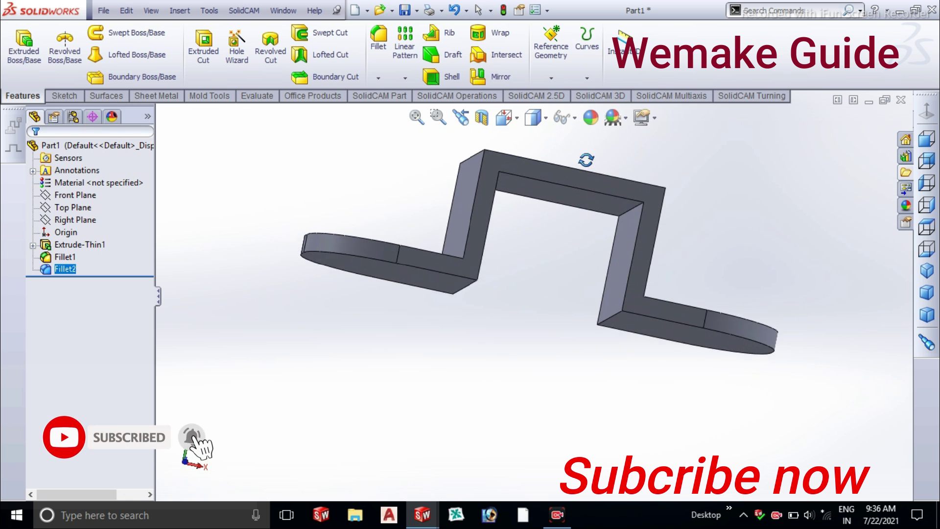
middle_click_drag(592, 191, 601, 176)
scroll(614, 195, "down", 3)
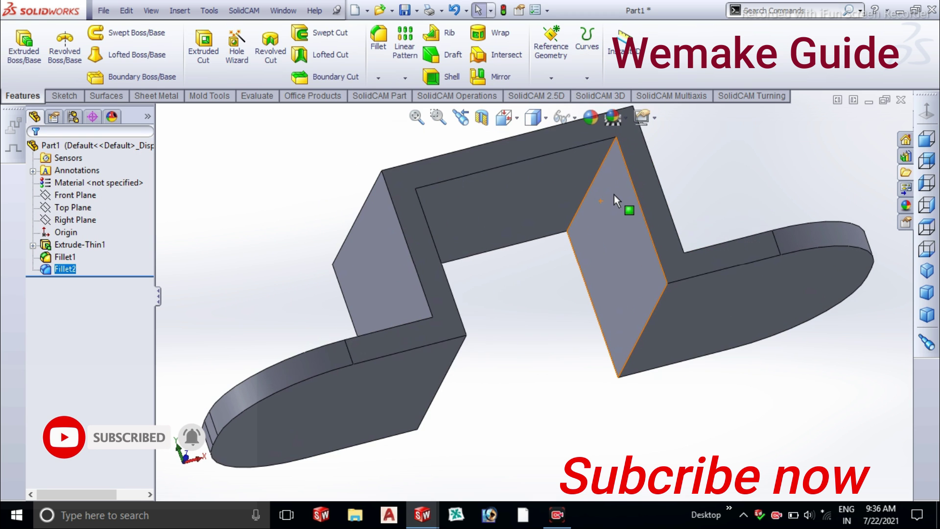
left_click(378, 78)
left_click(401, 91)
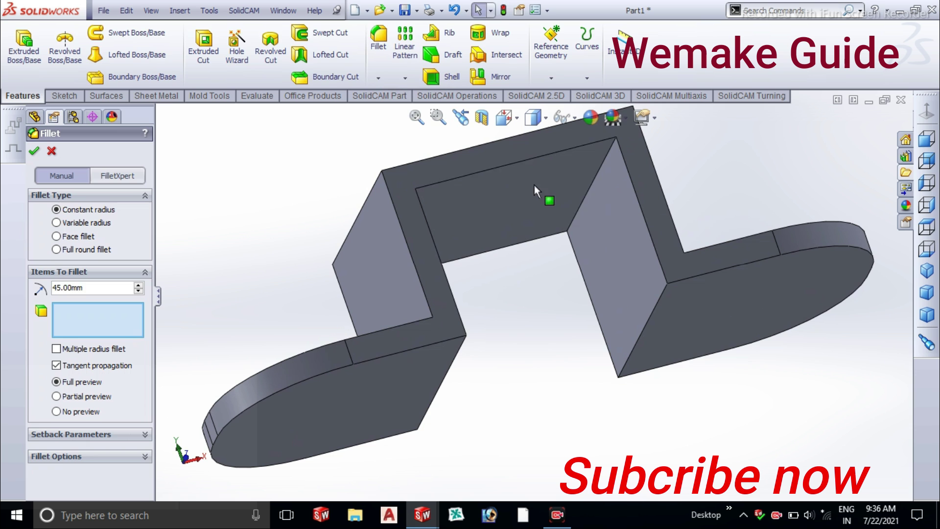
left_click(586, 199)
Add the second inner top edge and apply the fillet at 35 mm radius.
middle_click_drag(524, 203, 390, 238)
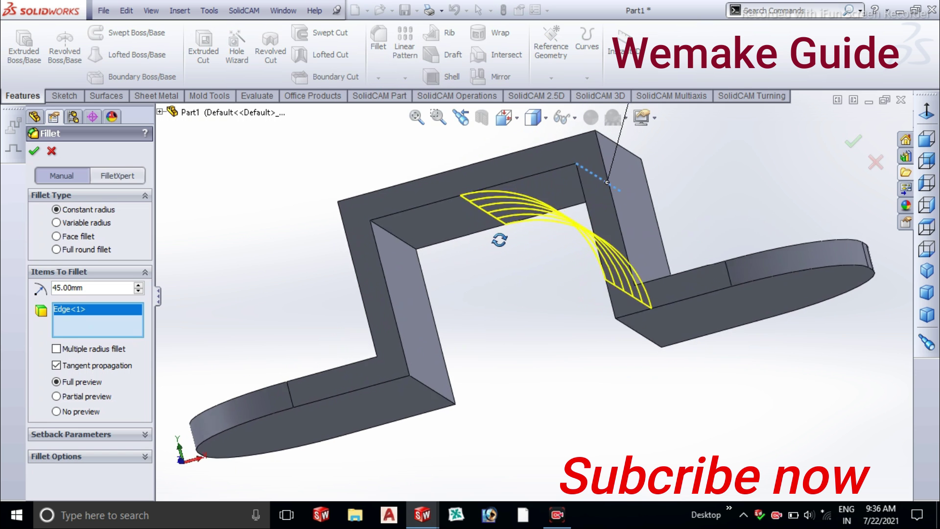
left_click(401, 235)
mouse_move(401, 237)
middle_mouse_down()
mouse_move(493, 261)
mouse_move(345, 277)
middle_mouse_up()
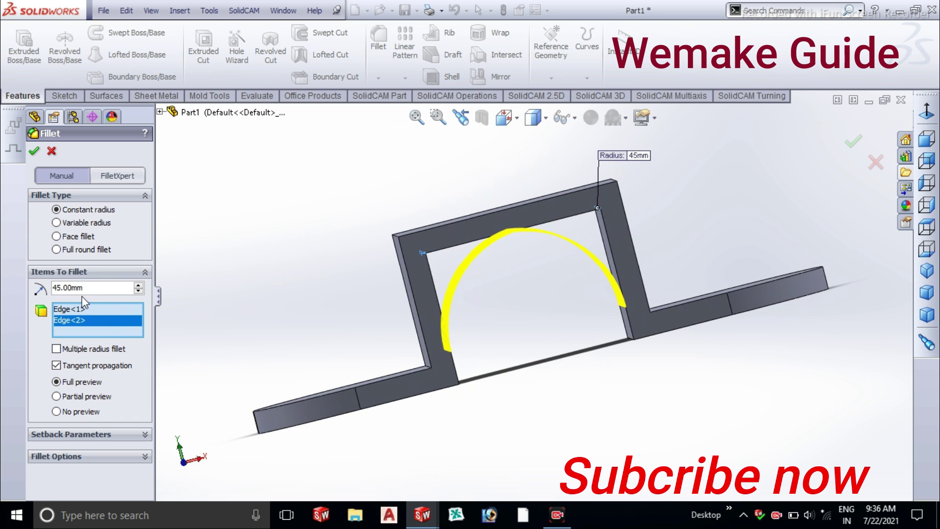
left_click(139, 286)
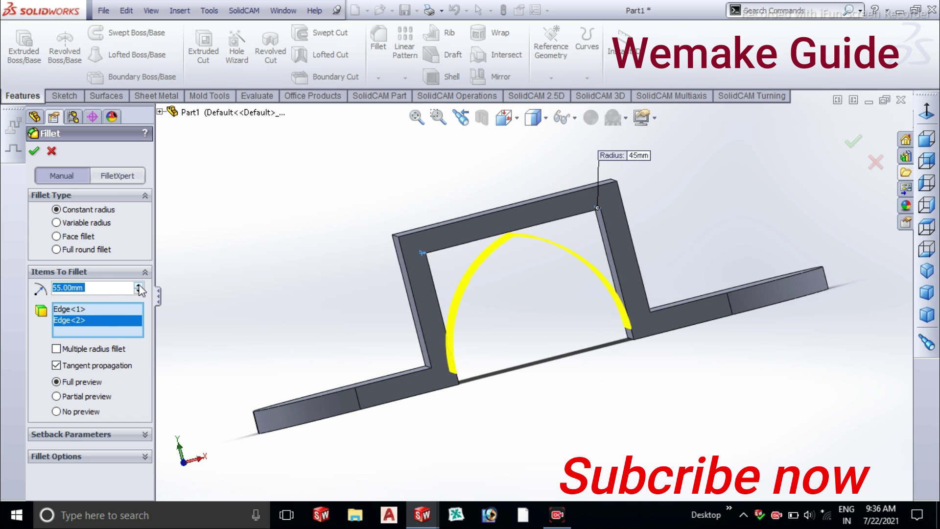
left_click(139, 291)
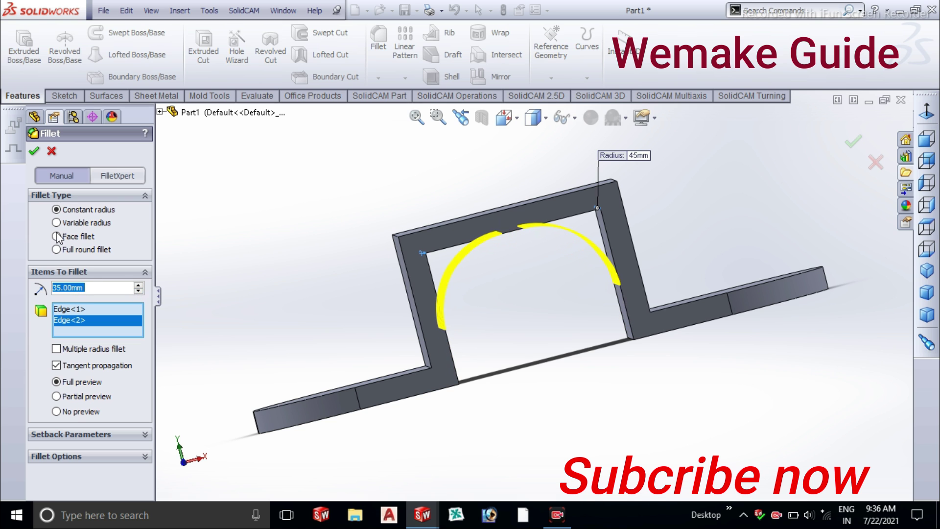
left_click(32, 152)
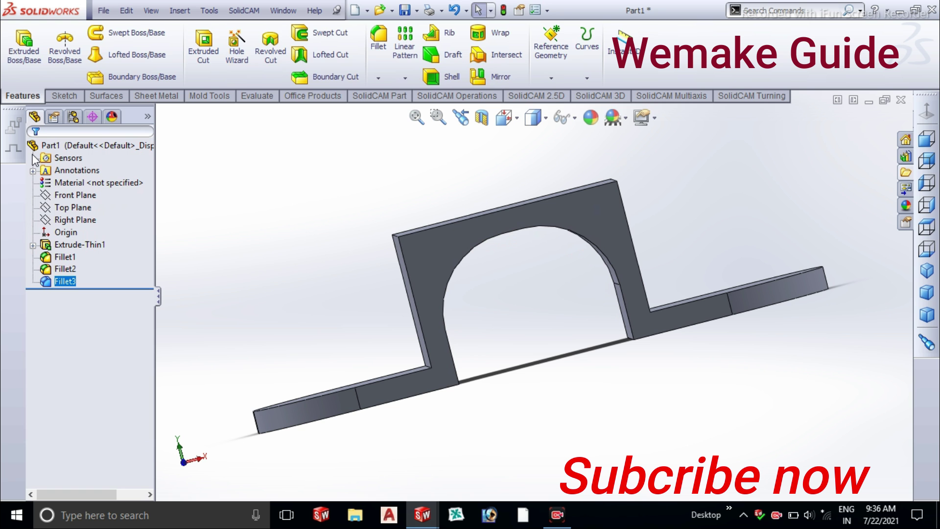
Start a new fillet on the outer top edges of the hat.
mouse_move(457, 279)
middle_mouse_down()
mouse_move(466, 326)
mouse_move(409, 294)
middle_mouse_up()
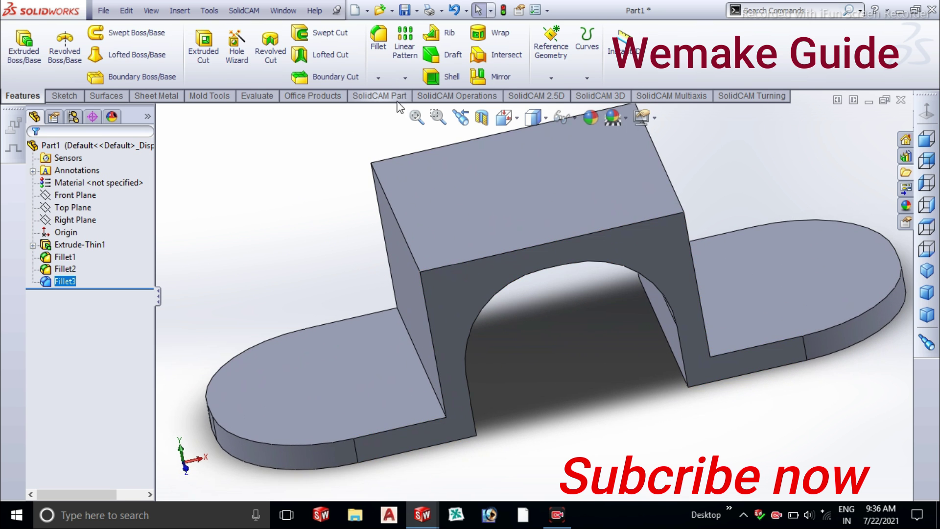
left_click(380, 80)
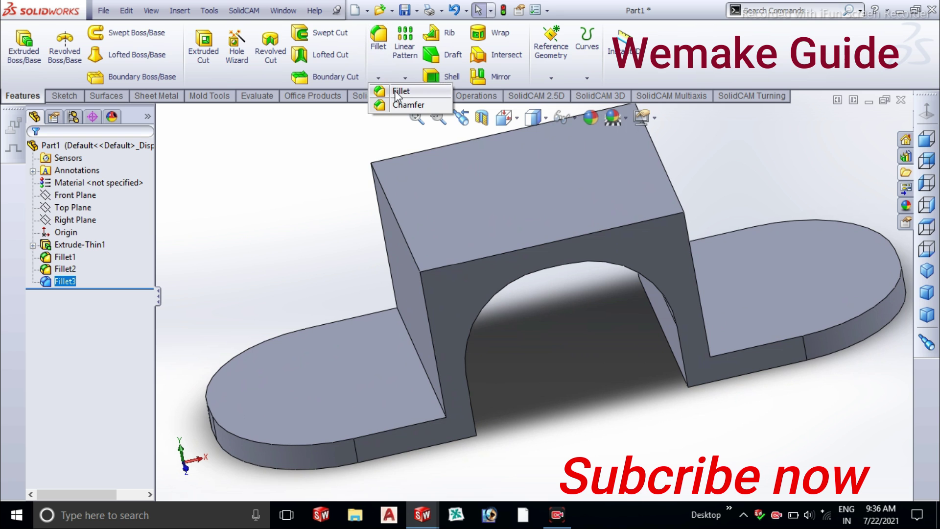
left_click(390, 212)
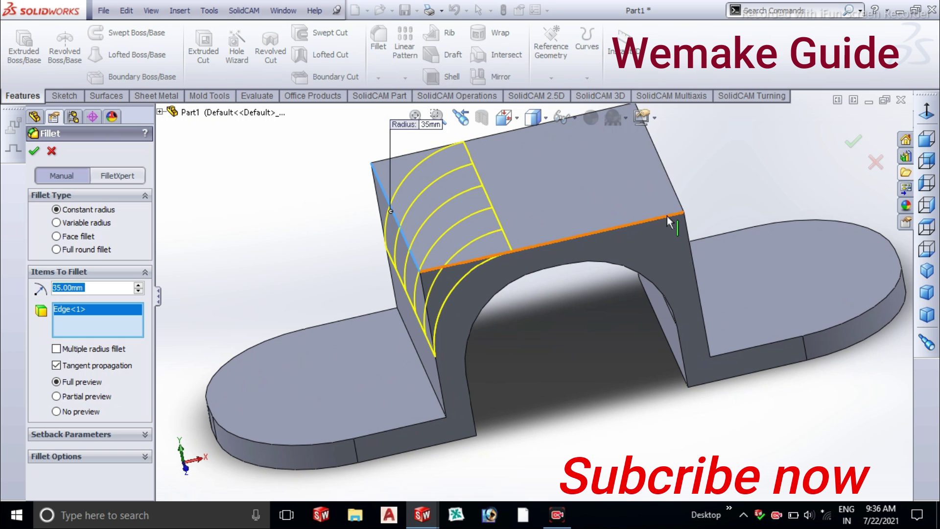
middle_click_drag(675, 207, 601, 191)
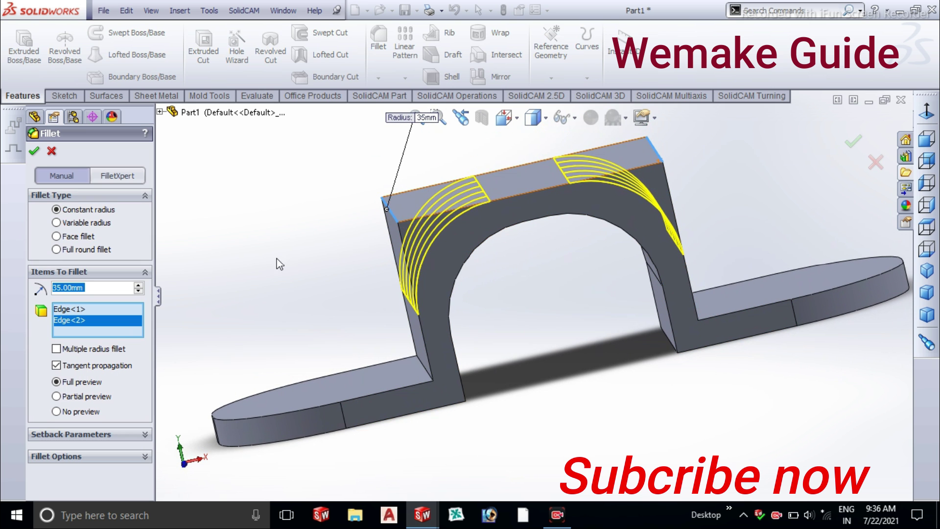
Set the fillet radius to 45 mm, re-entering it after a malformed first entry.
left_click(118, 288)
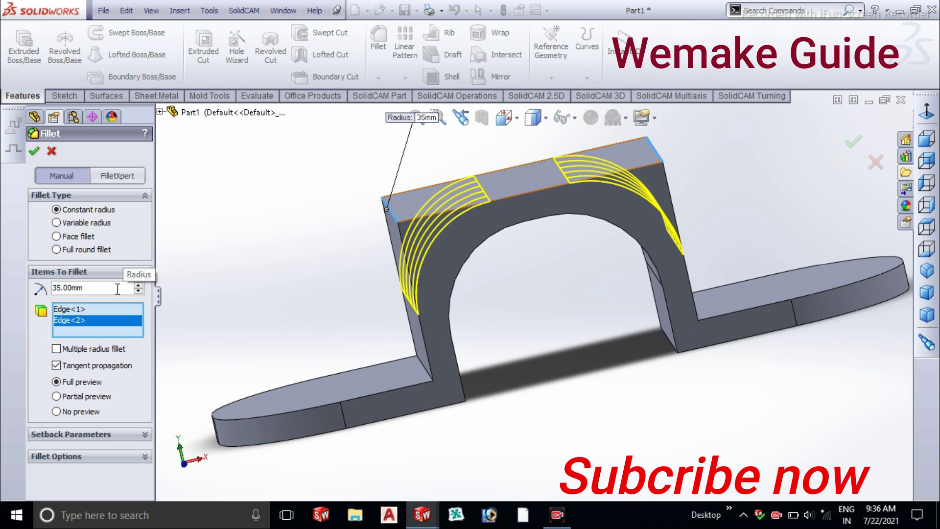
type("45")
key("Return")
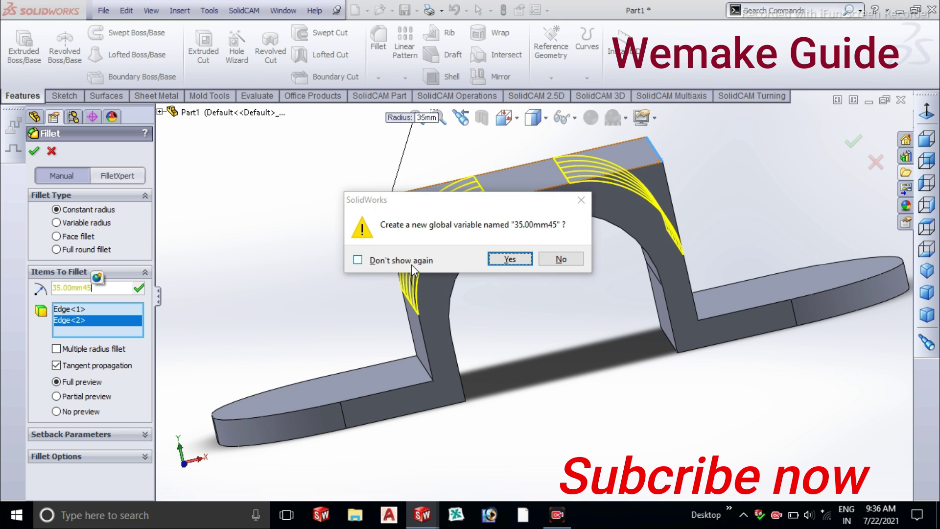
left_click(557, 260)
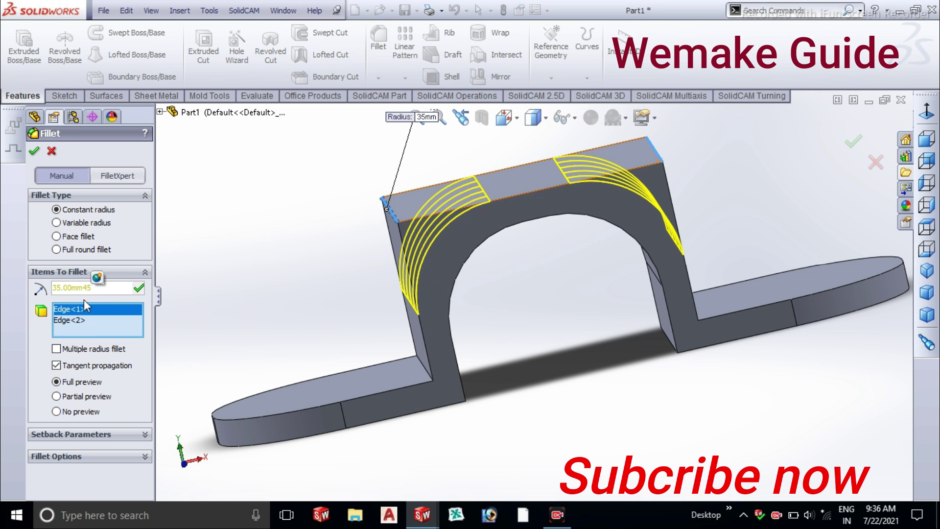
double_click(98, 289)
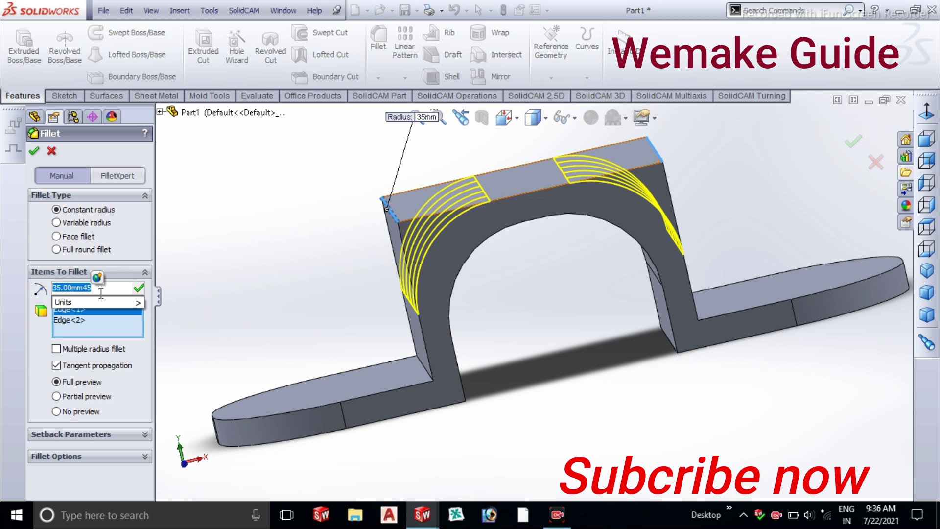
key("BackSpace")
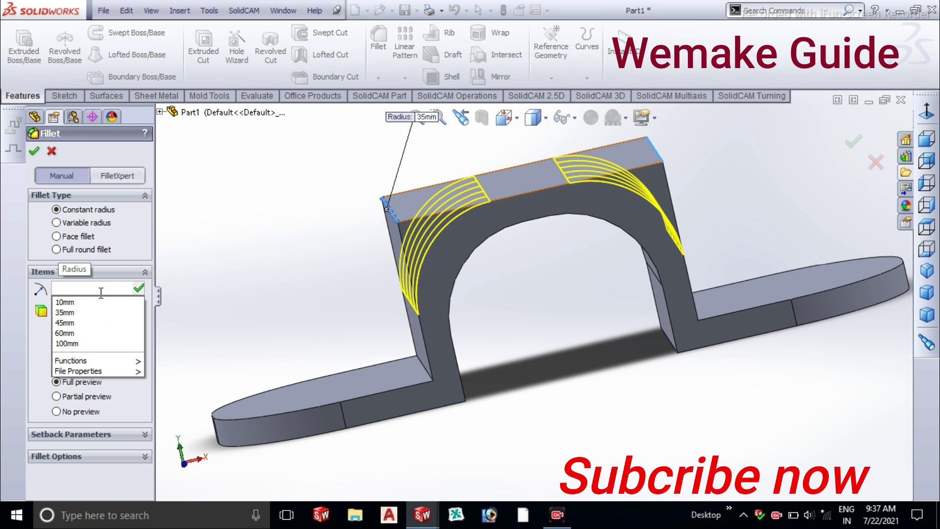
type("45")
key("Return")
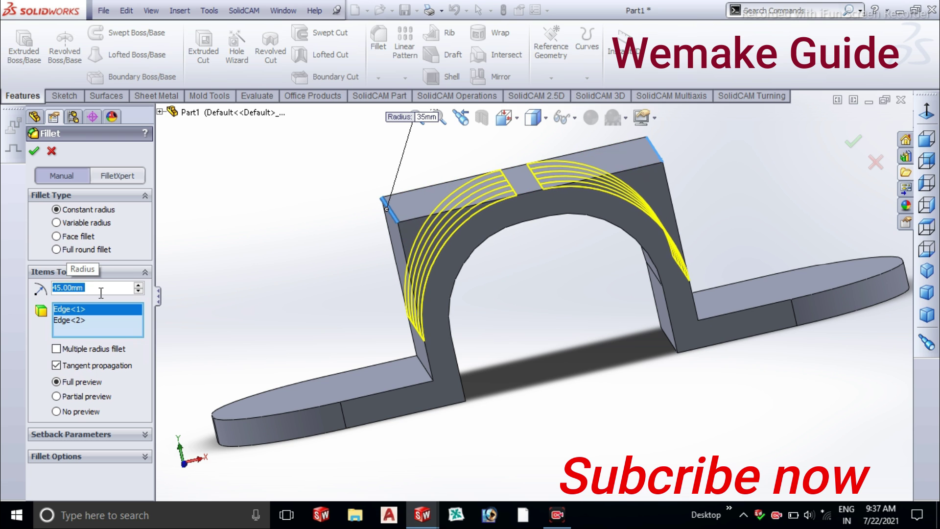
Apply the 45 mm outer top-edge fillet as Fillet4.
left_click(33, 153)
mouse_move(315, 224)
middle_mouse_down()
mouse_move(376, 171)
mouse_move(315, 330)
mouse_move(284, 227)
mouse_move(316, 257)
middle_mouse_up()
scroll(442, 295, "up", 2)
mouse_move(441, 295)
middle_mouse_down()
mouse_move(545, 360)
mouse_move(524, 430)
mouse_move(531, 365)
middle_mouse_up()
View the right flange face squarely with Normal To.
scroll(563, 343, "down", 2)
scroll(585, 340, "up", 1)
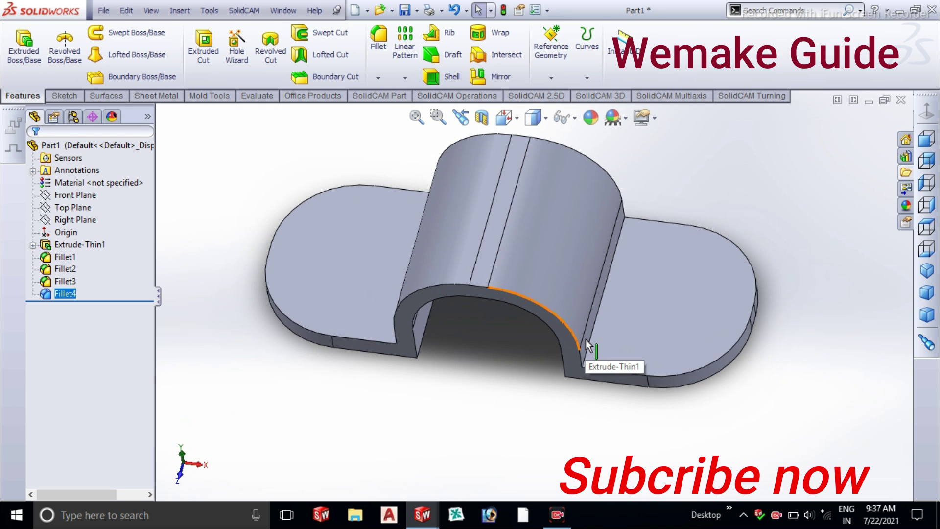
right_click(651, 308)
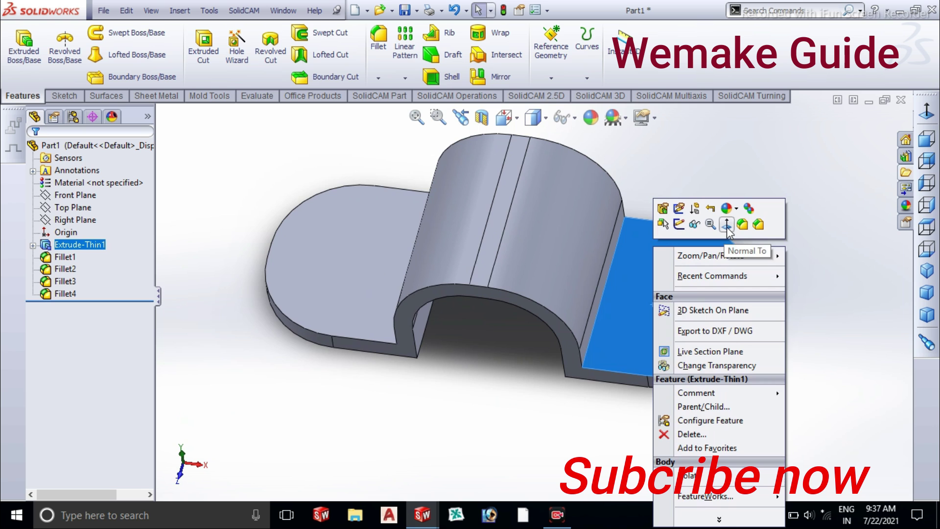
left_click(727, 227)
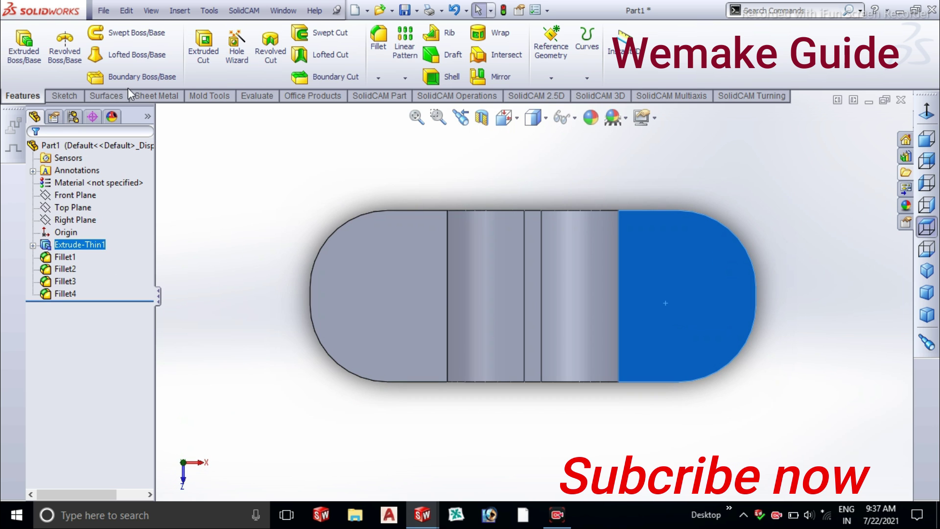
Sketch a circle on the right flange face.
left_click(74, 94)
left_click(116, 33)
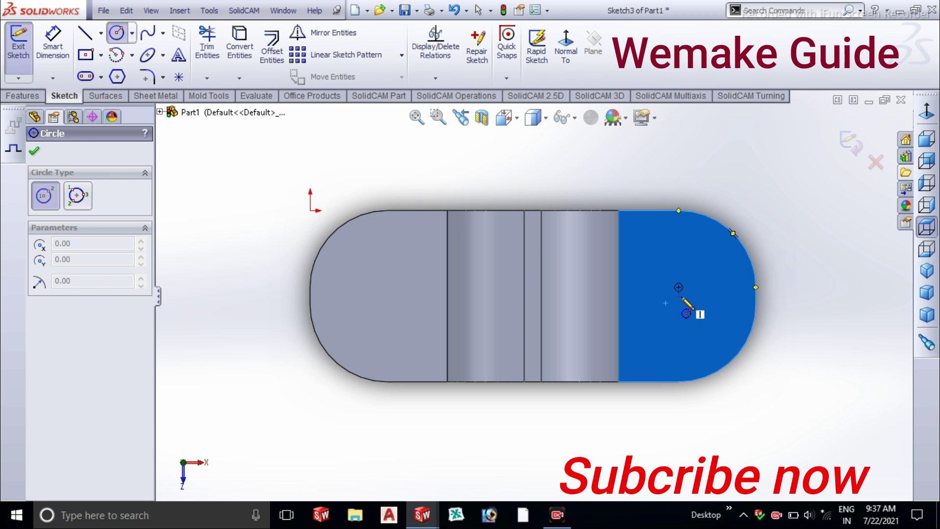
left_click(684, 292)
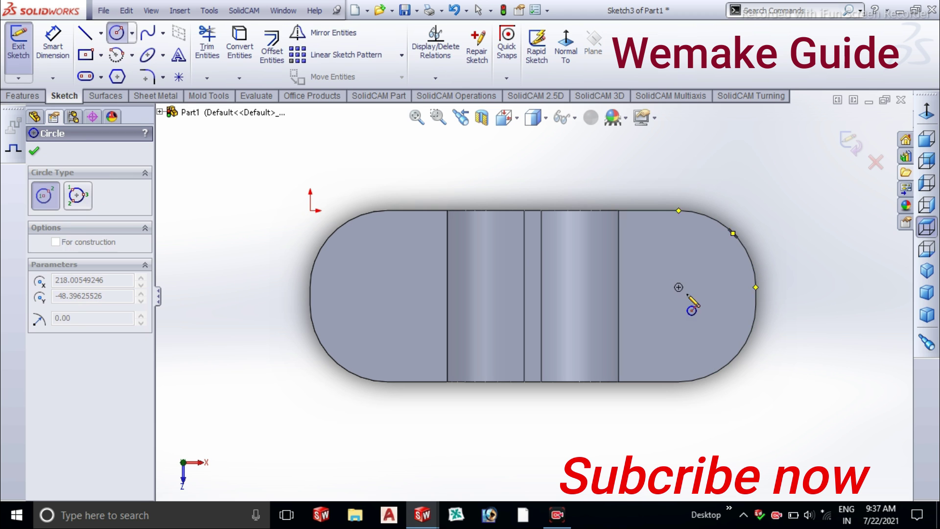
left_click(704, 327)
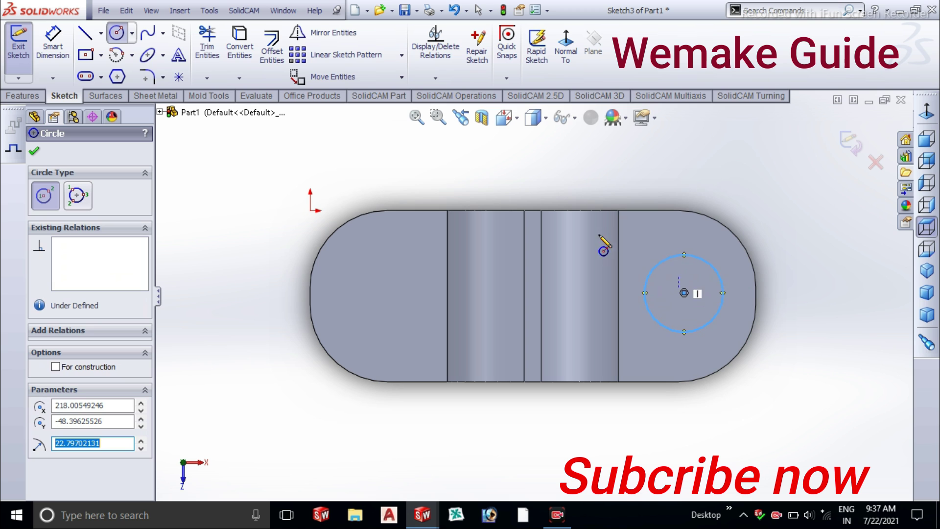
Dimension the circle centre 50 mm from the flange's top edge.
left_click(58, 60)
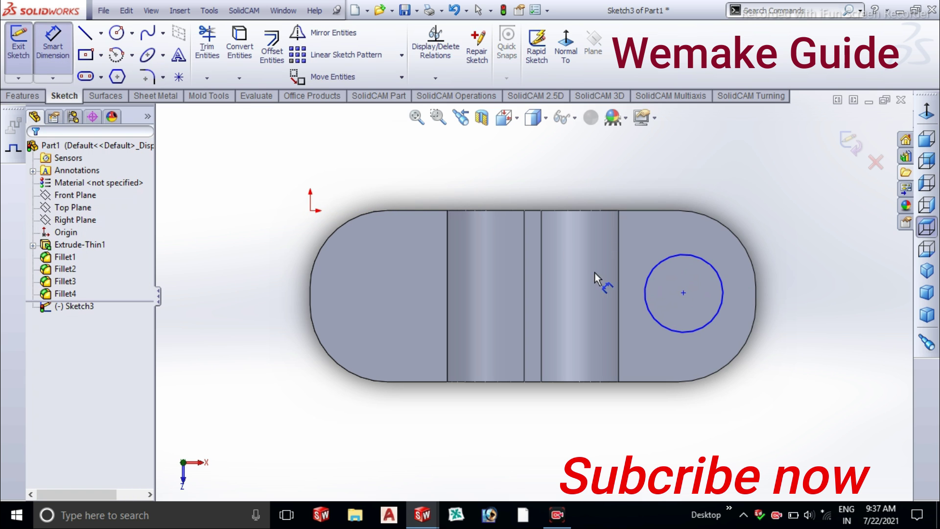
left_click(664, 211)
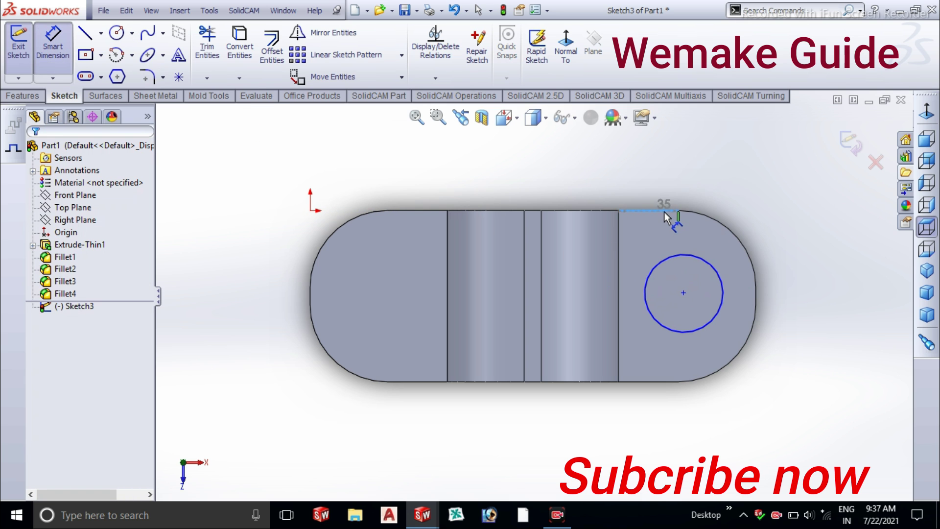
left_click(684, 292)
left_click(787, 275)
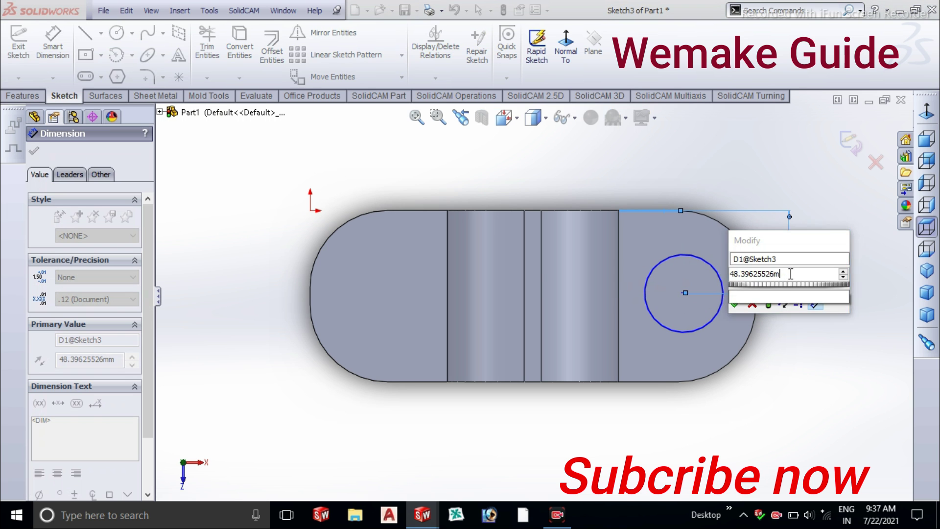
key("BackSpace")
key("BackSpace")
key("BackSpace")
type("50")
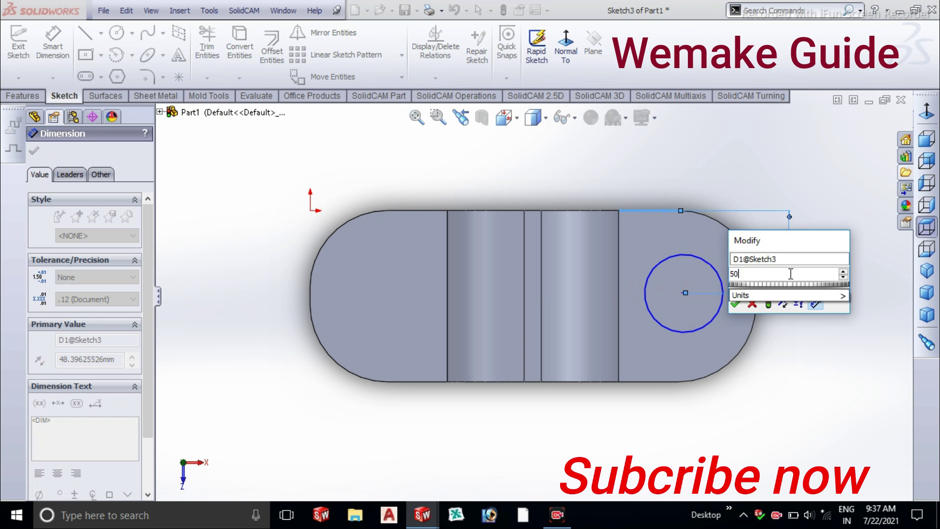
key("Return")
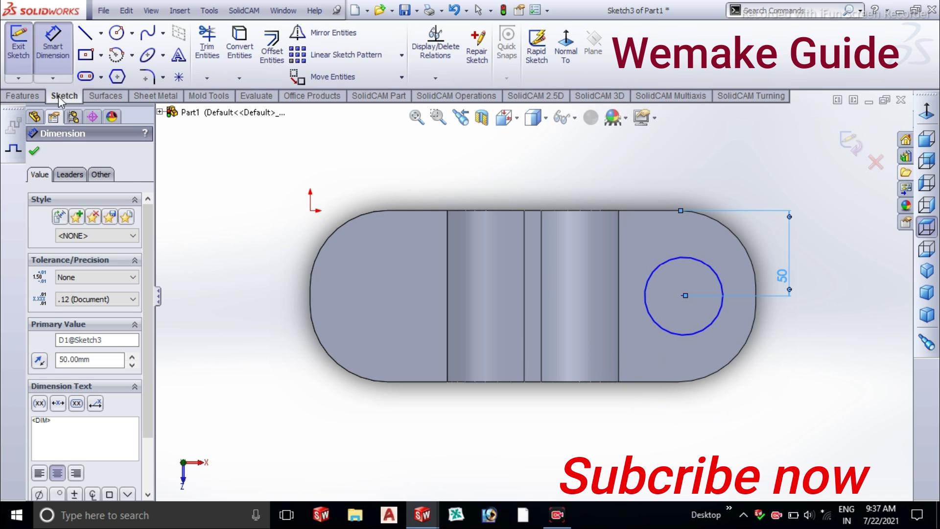
Dimension the circle centre 40 mm horizontally from the flange corner.
left_click(619, 382)
left_click(685, 295)
left_click(667, 425)
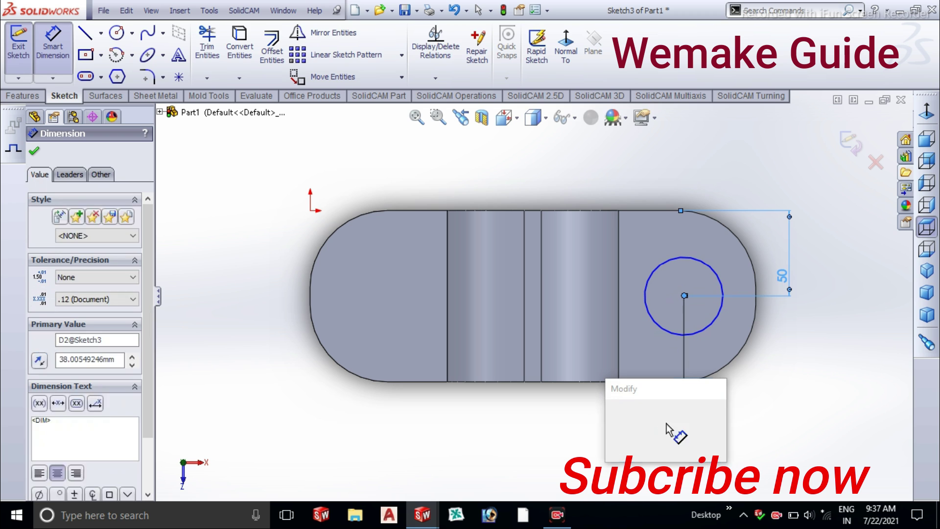
key("BackSpace")
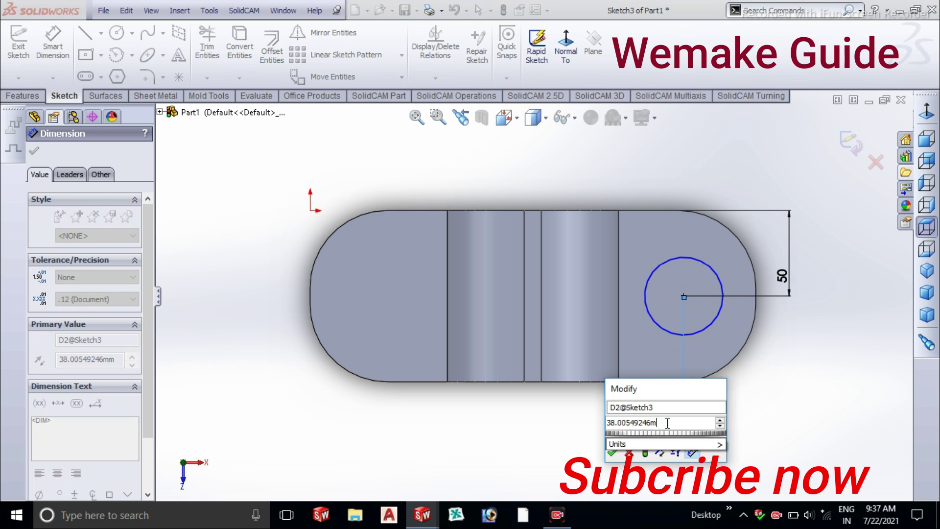
key("BackSpace")
key("BackSpace")
key("BackSpace")
type("40")
key("Return")
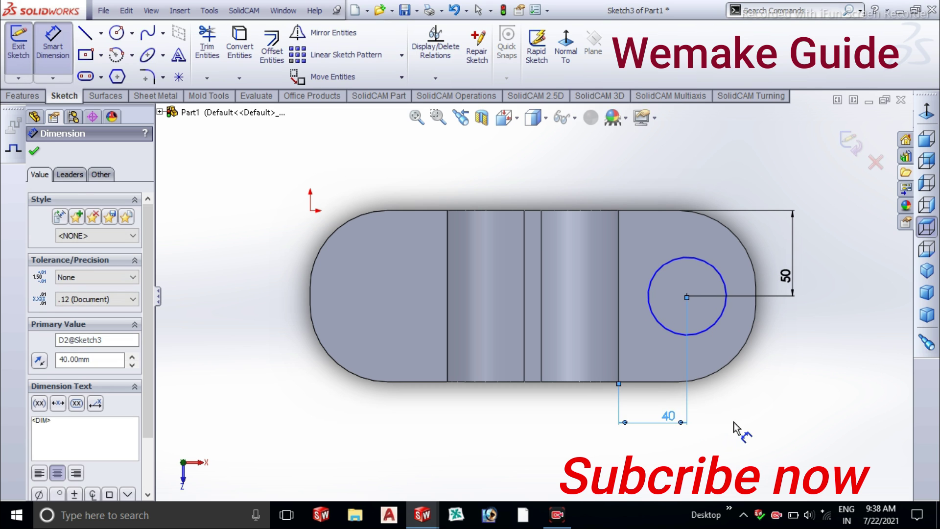
left_click(734, 422)
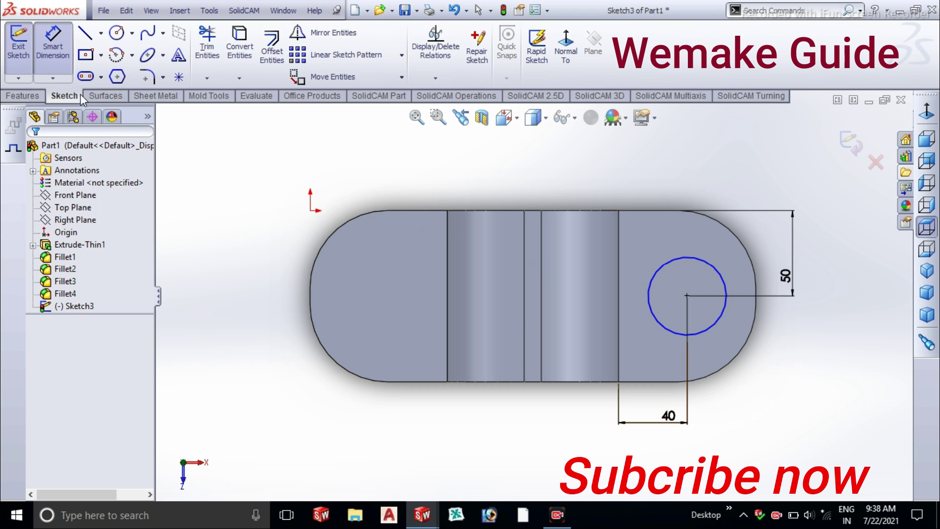
Linear-pattern the circle in the reversed direction with 180 mm spacing and 2 instances.
left_click(402, 55)
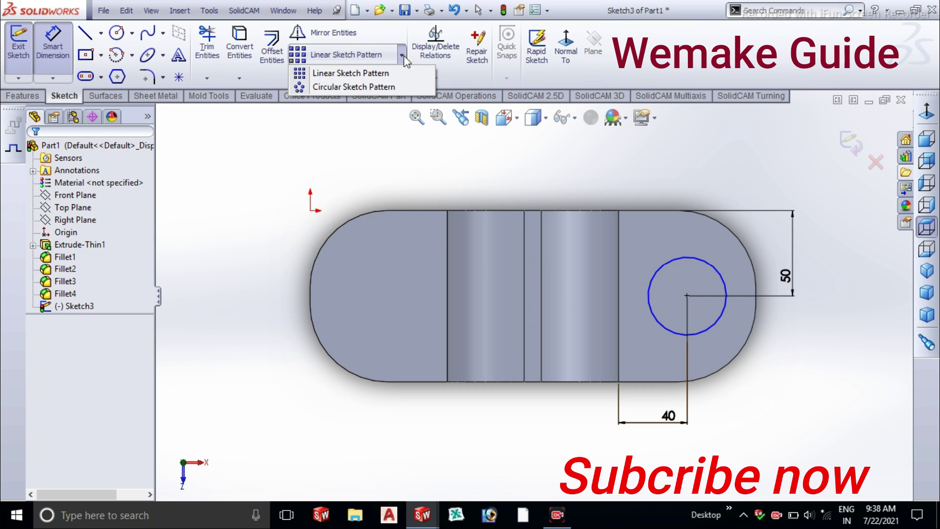
left_click(371, 75)
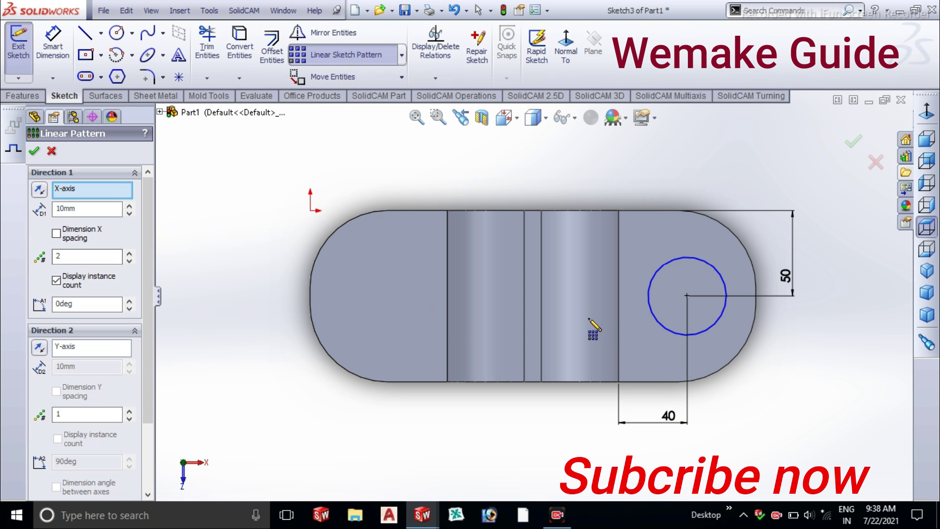
left_click(658, 325)
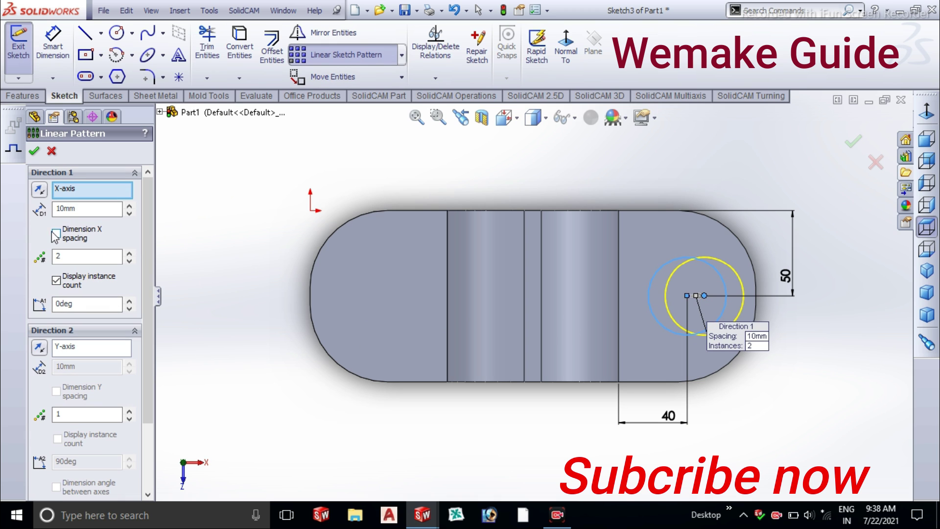
left_click(44, 192)
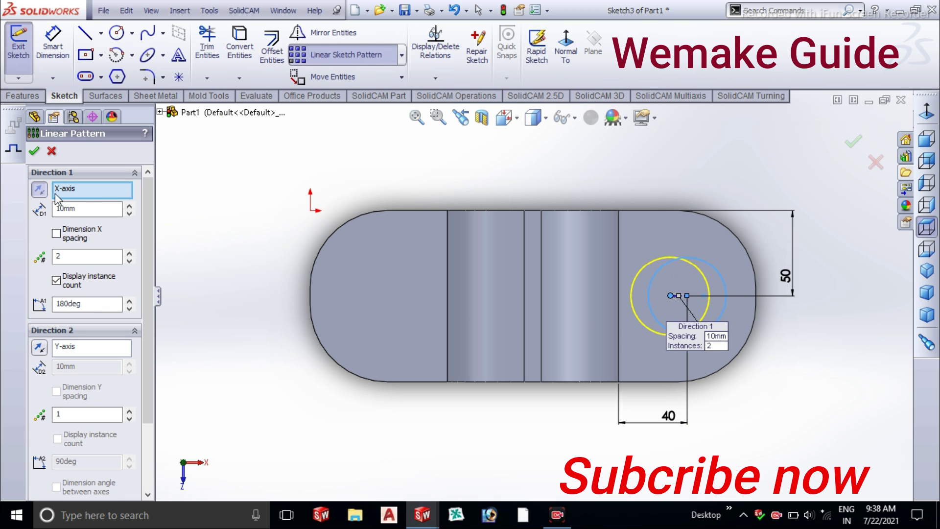
left_click(130, 212)
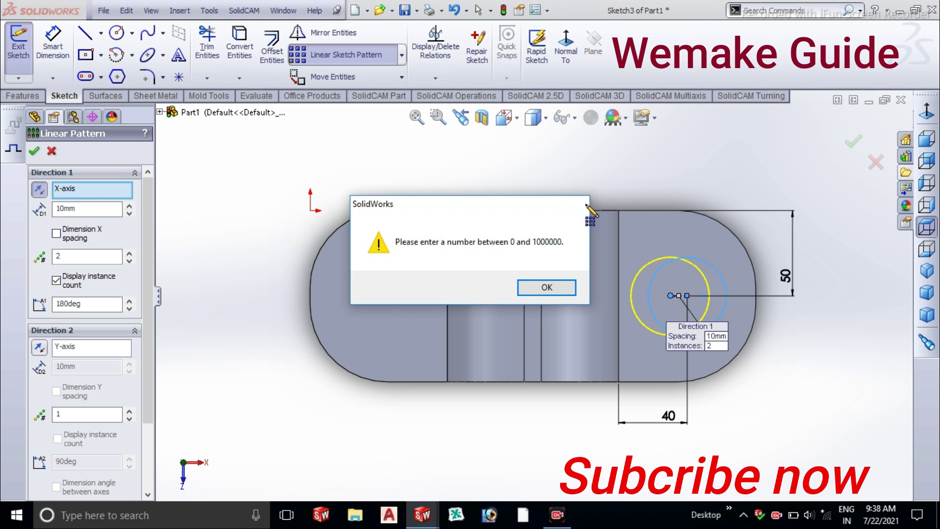
left_click(579, 203)
left_click(129, 206)
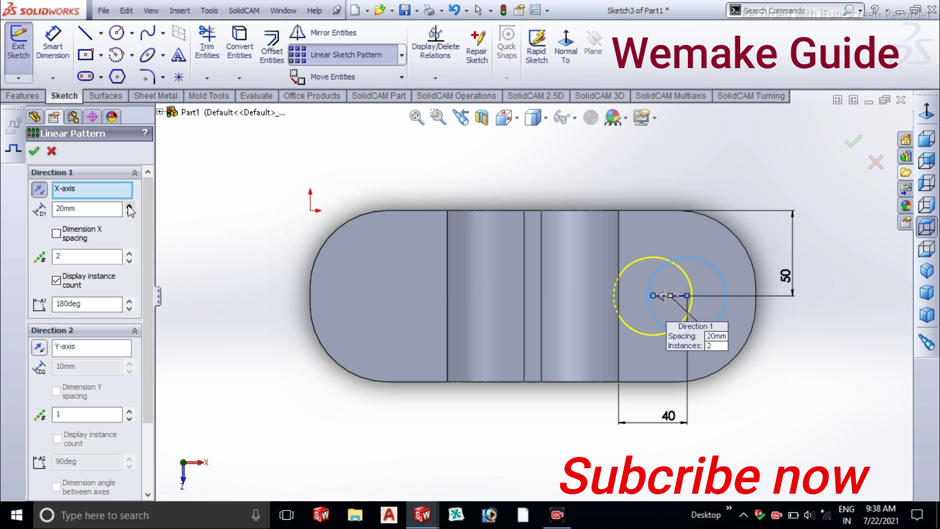
left_click_drag(129, 206, 128, 206)
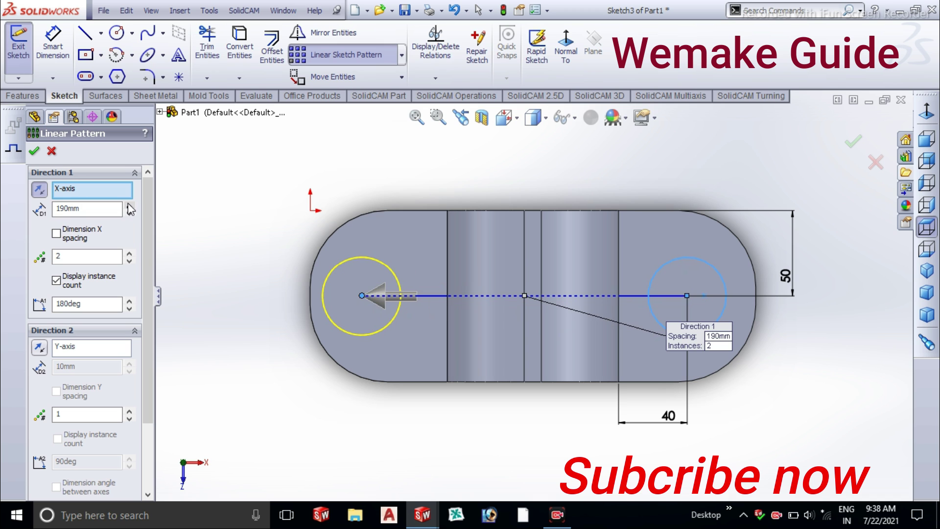
left_click(129, 214)
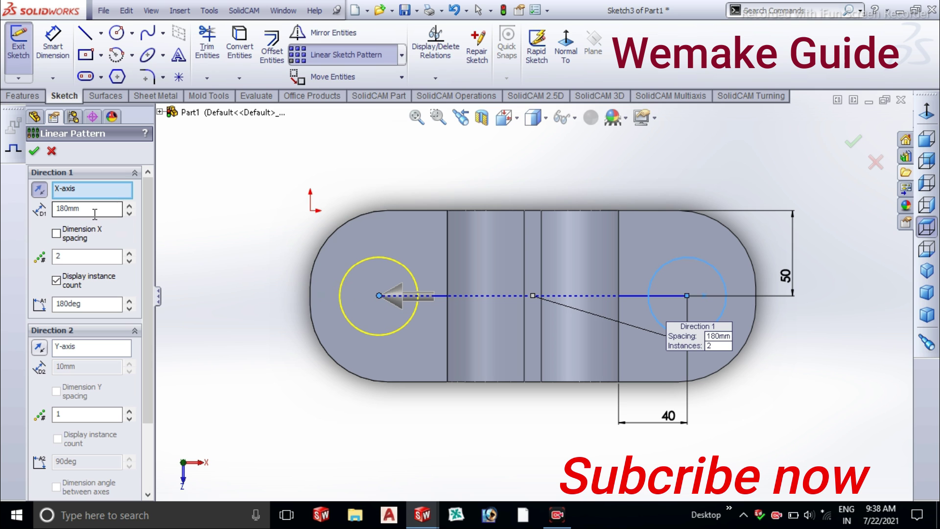
left_click(35, 151)
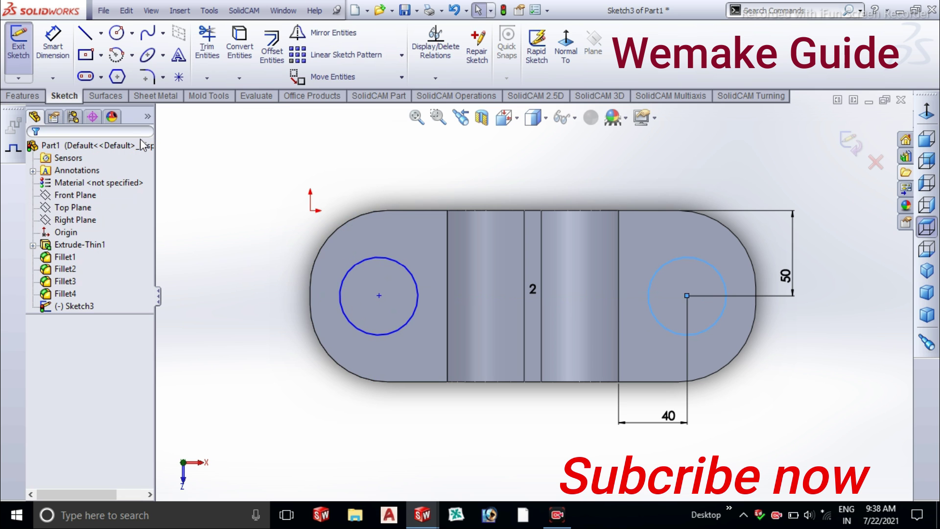
Extrude-cut the two flange circles with Direction 1 set to Through All.
left_click(34, 97)
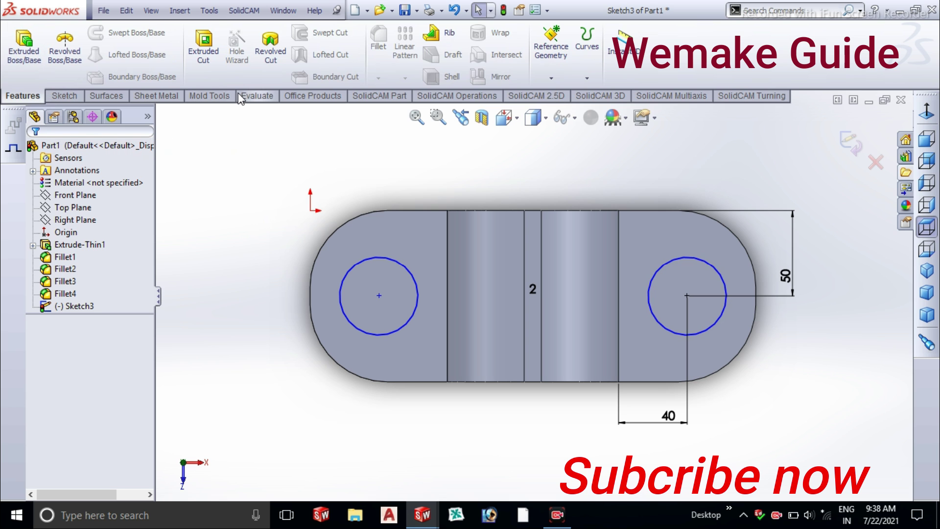
left_click(204, 56)
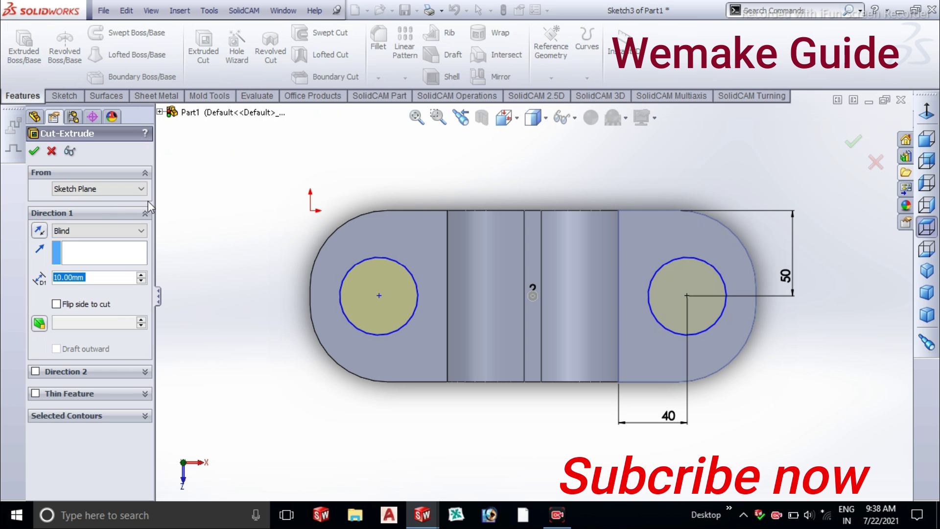
left_click(85, 232)
left_click(92, 252)
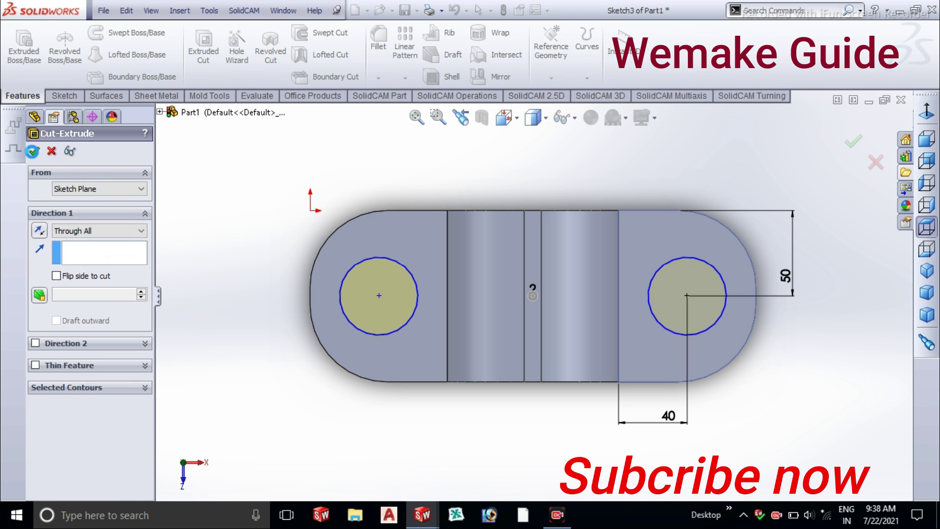
key("Return")
mouse_move(518, 337)
middle_mouse_down()
mouse_move(509, 215)
mouse_move(567, 266)
mouse_move(569, 145)
mouse_move(518, 244)
mouse_move(489, 263)
mouse_move(450, 317)
mouse_move(545, 287)
mouse_move(589, 191)
mouse_move(500, 282)
mouse_move(545, 172)
mouse_move(560, 184)
middle_mouse_up()
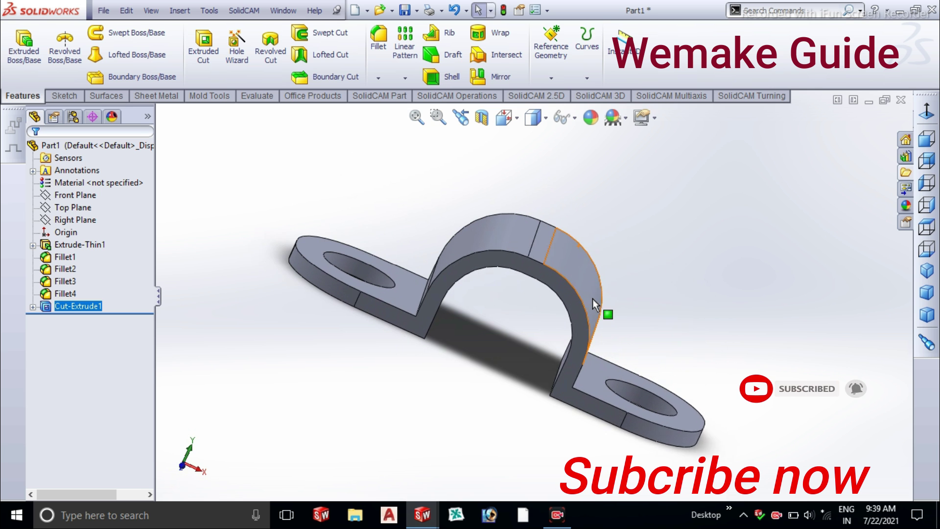
mouse_move(580, 389)
middle_mouse_down()
mouse_move(578, 396)
mouse_move(573, 375)
mouse_move(525, 458)
mouse_move(549, 441)
mouse_move(588, 450)
mouse_move(612, 436)
mouse_move(621, 460)
middle_mouse_up()
scroll(597, 450, "up", 2)
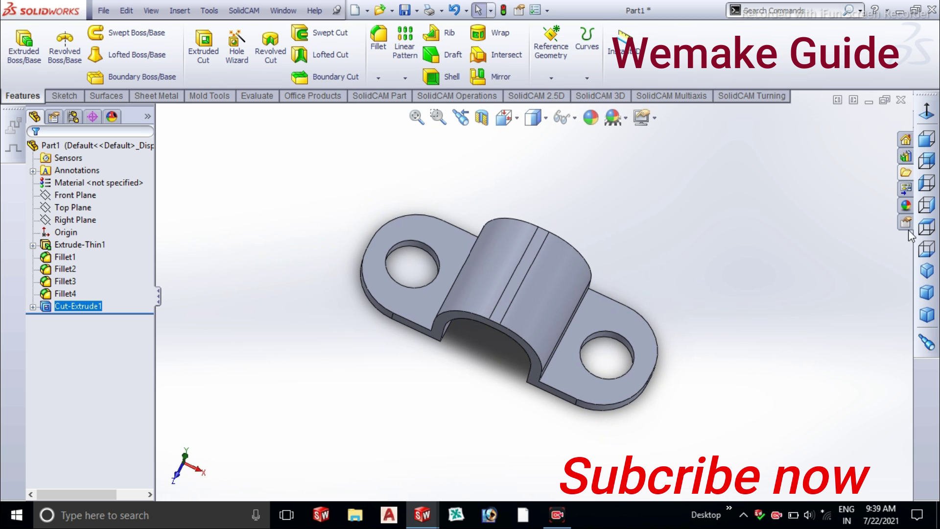
left_click(906, 205)
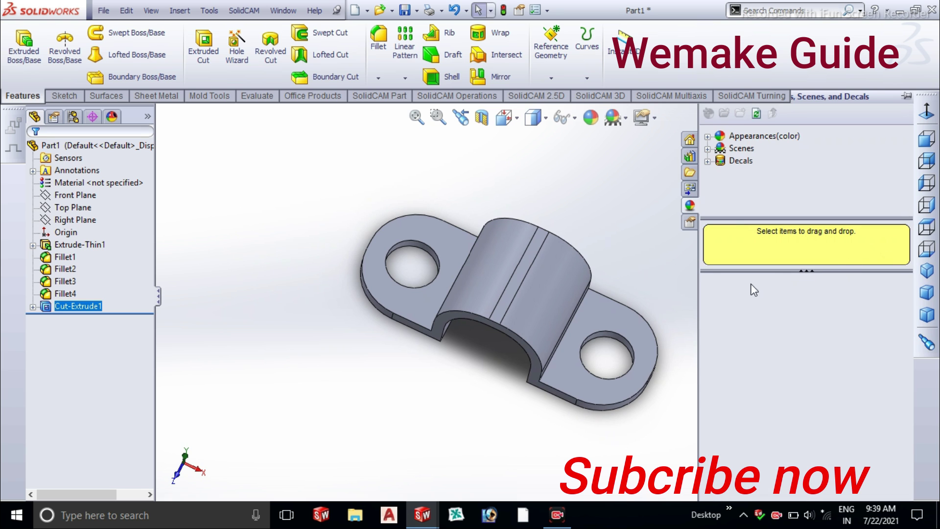
left_click(680, 295)
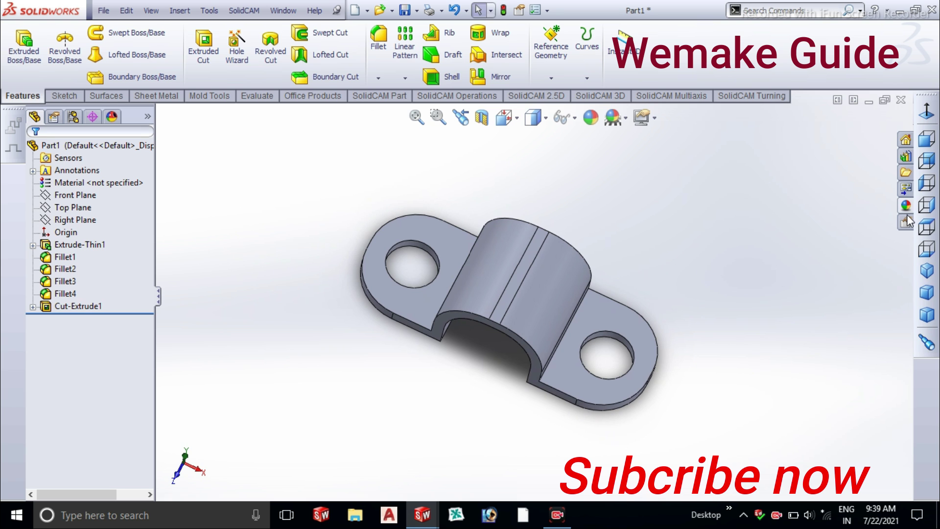
scroll(409, 256, "down", 2)
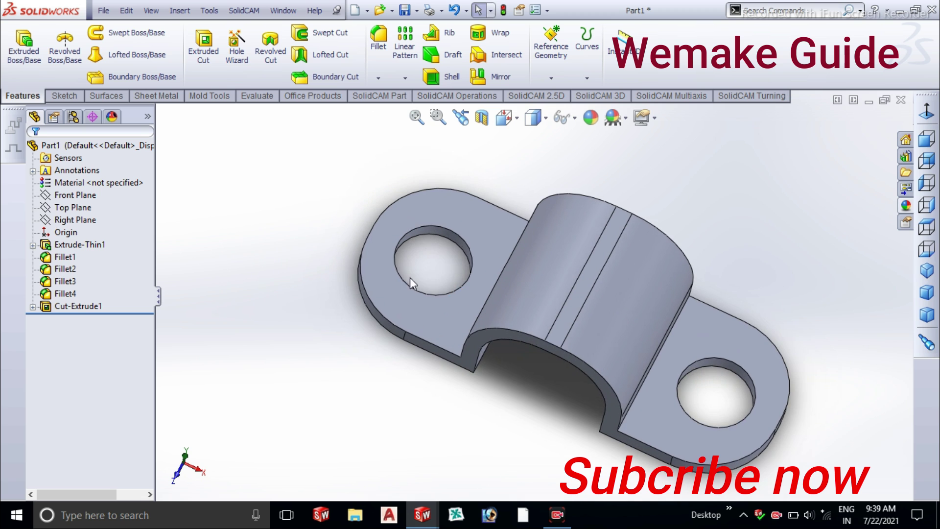
middle_click_drag(629, 416, 671, 388)
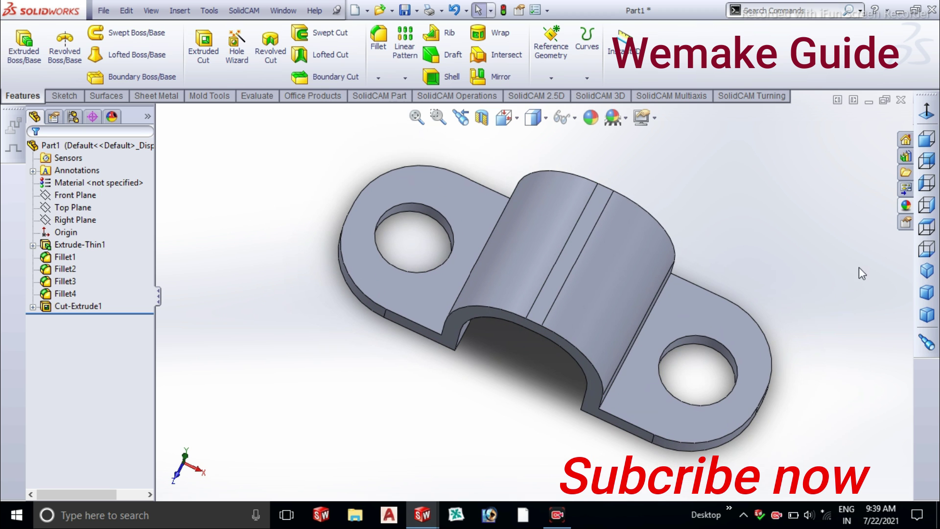
left_click(910, 206)
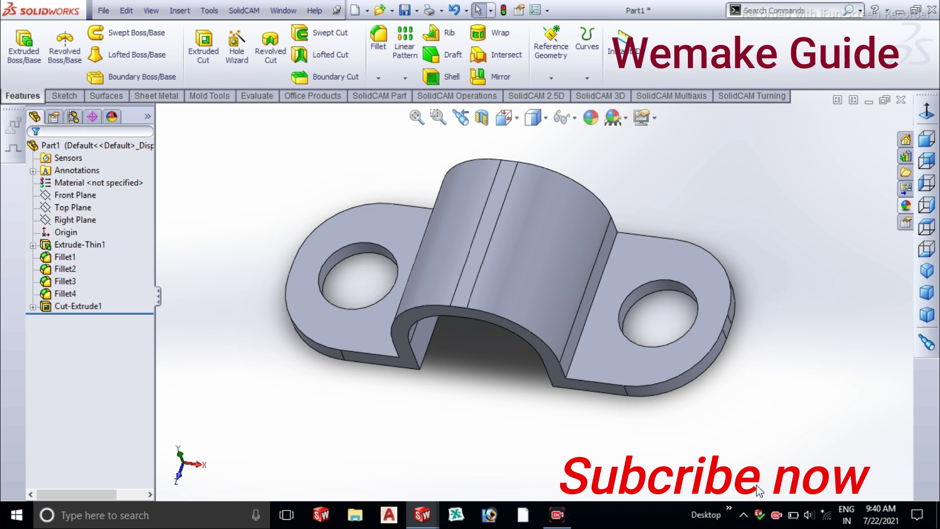
Add the black-and-white checkered texture from the Appearances pane to the entire part.
left_click(906, 206)
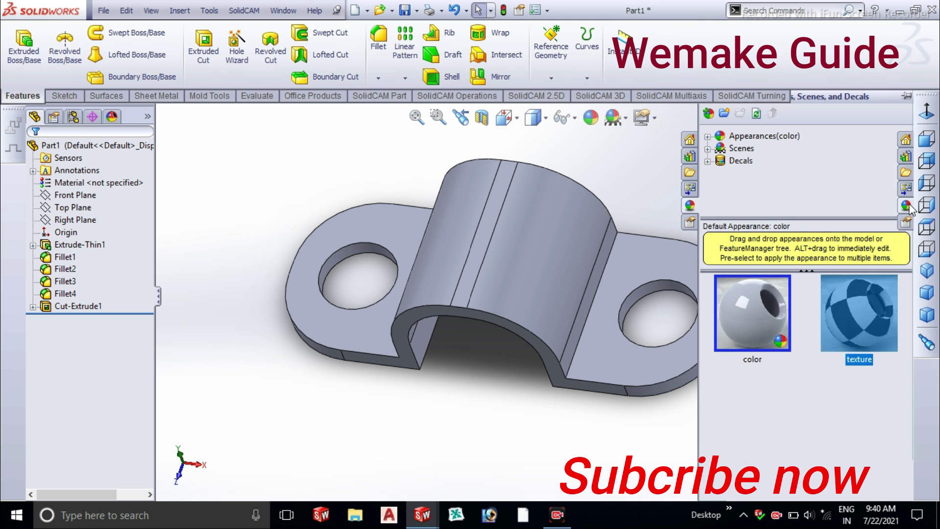
right_click(862, 317)
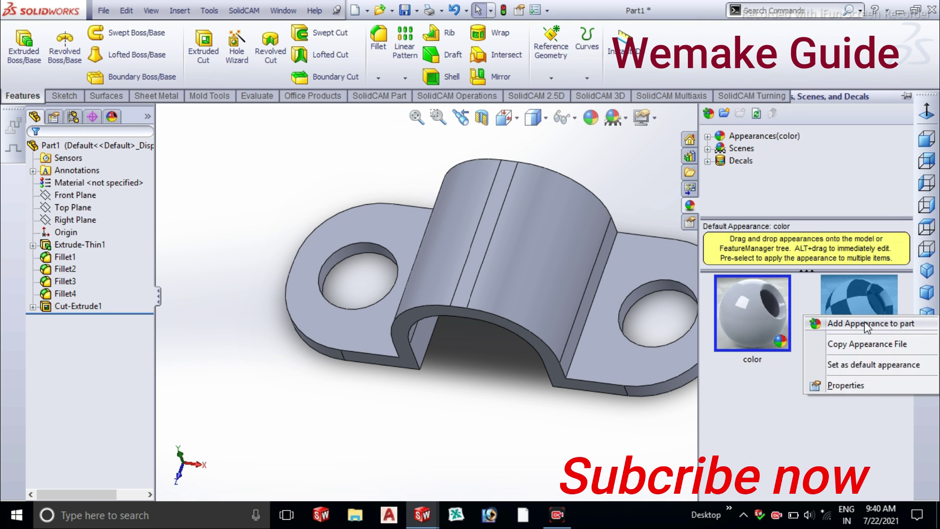
left_click(866, 324)
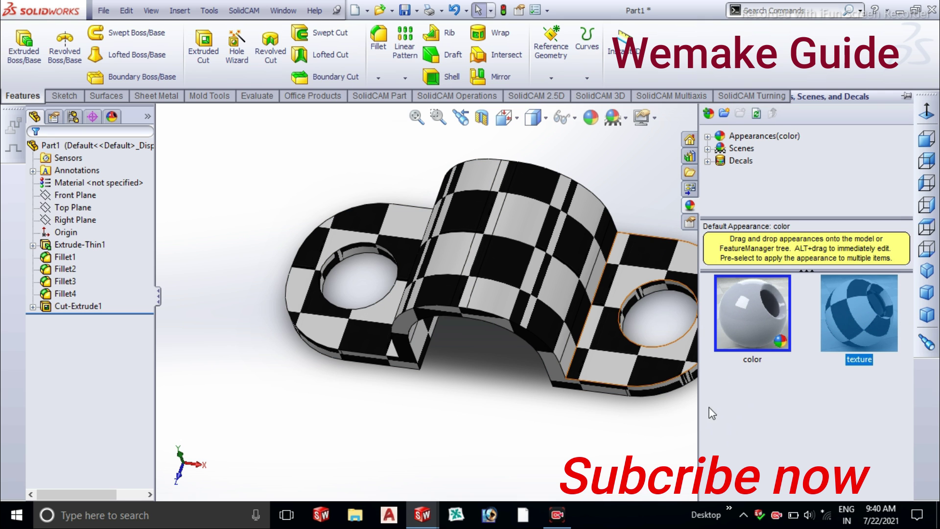
middle_click_drag(681, 422, 663, 416)
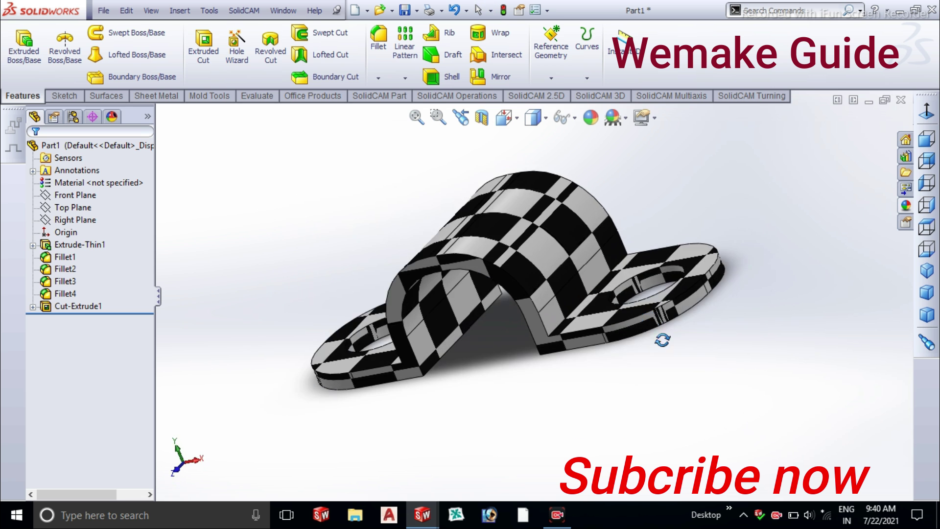
scroll(465, 295, "down", 5)
scroll(465, 295, "up", 4)
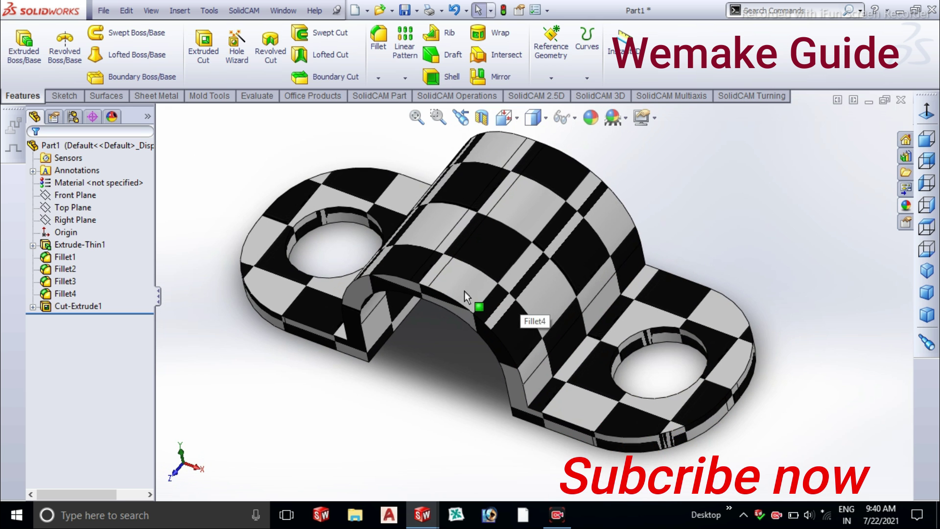
scroll(410, 286, "up", 2)
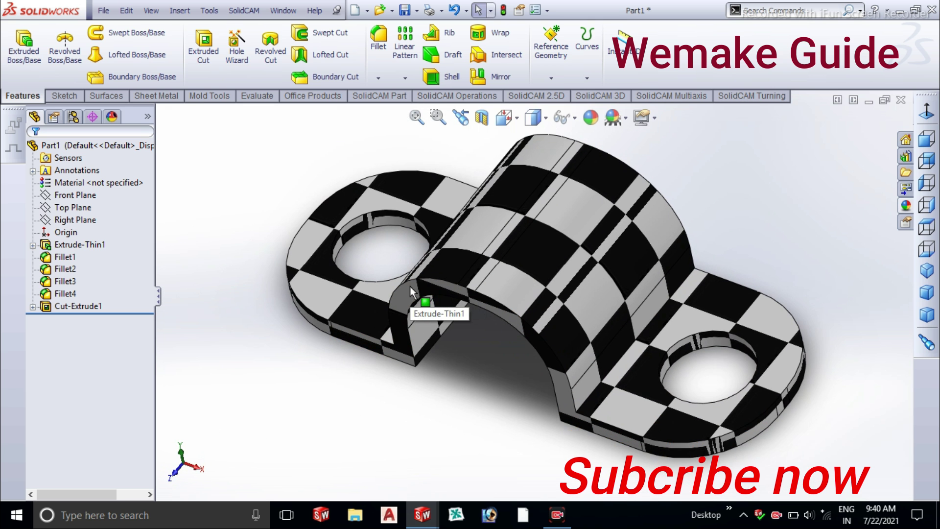